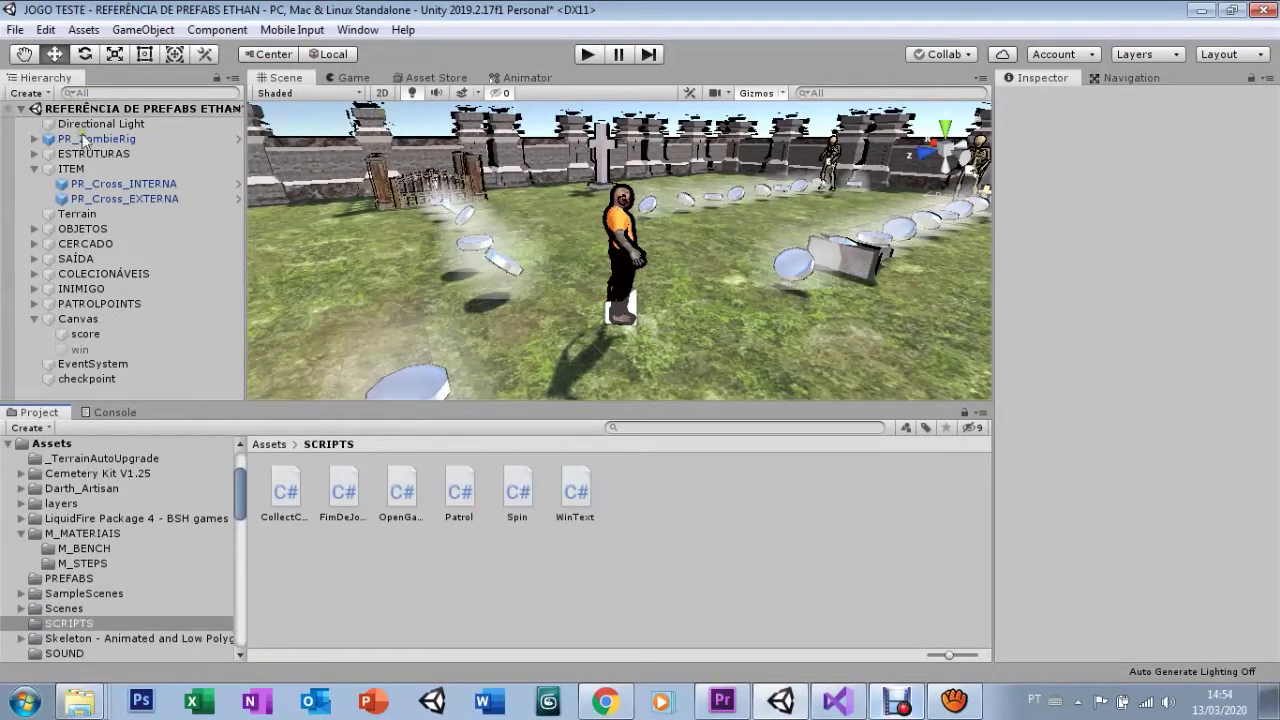
- Select the COLECIONÁVEIS coin group and pan the scene view over the coins
left_click(82, 278)
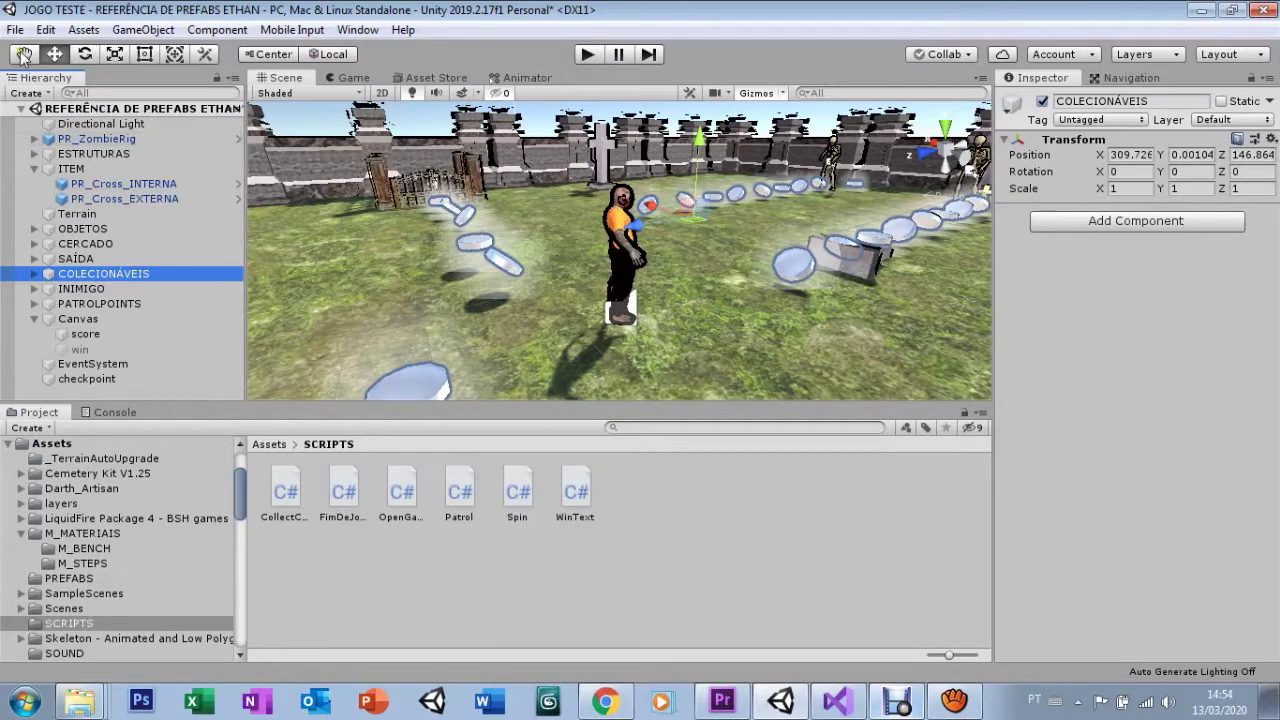
left_click(22, 55)
scroll(783, 257, "up", 5)
key("Right")
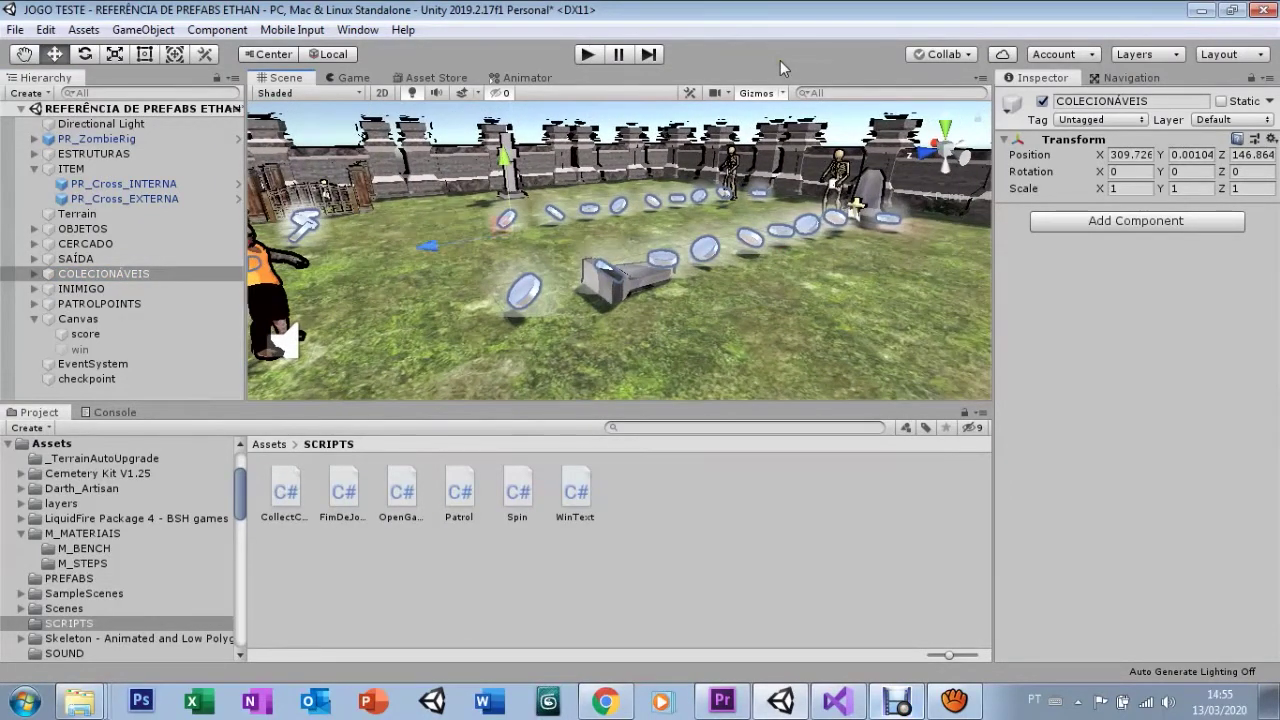
- Deactivate the PR_Cross_EXTERNA key, then bring up PR_ZombieRig's Collect Coin script in the Inspector
left_click(858, 208)
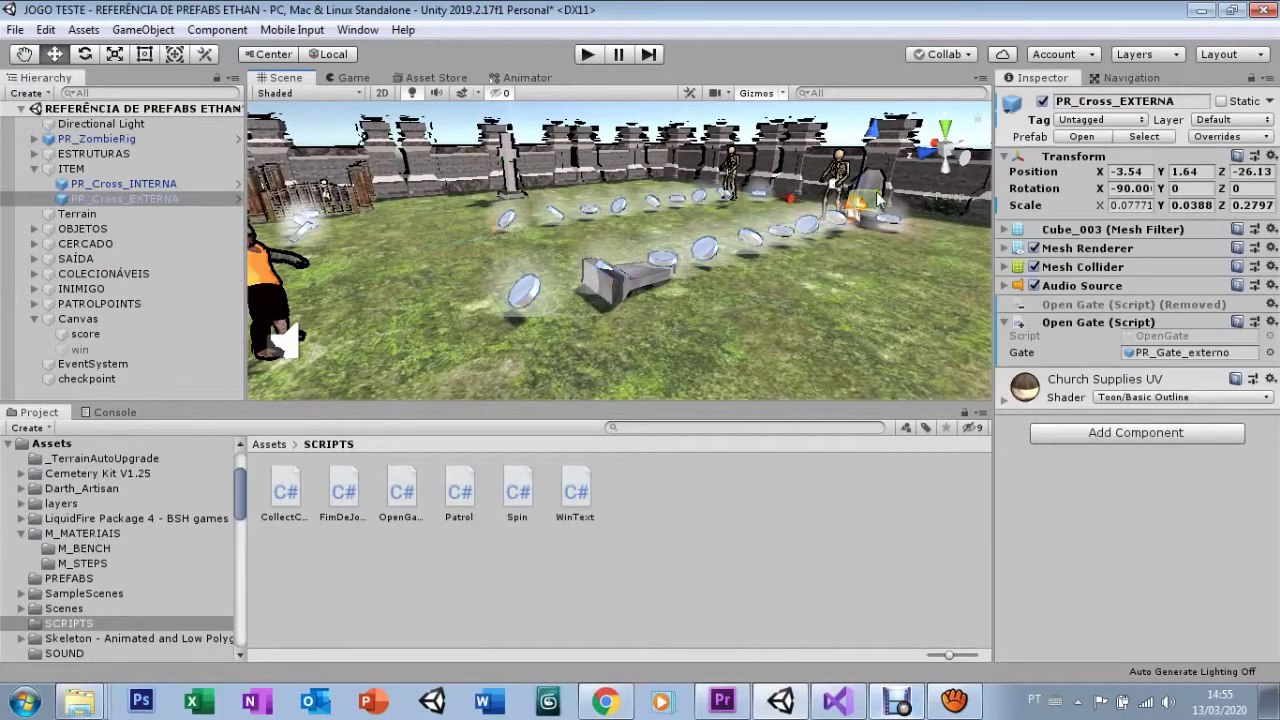
left_click(1042, 103)
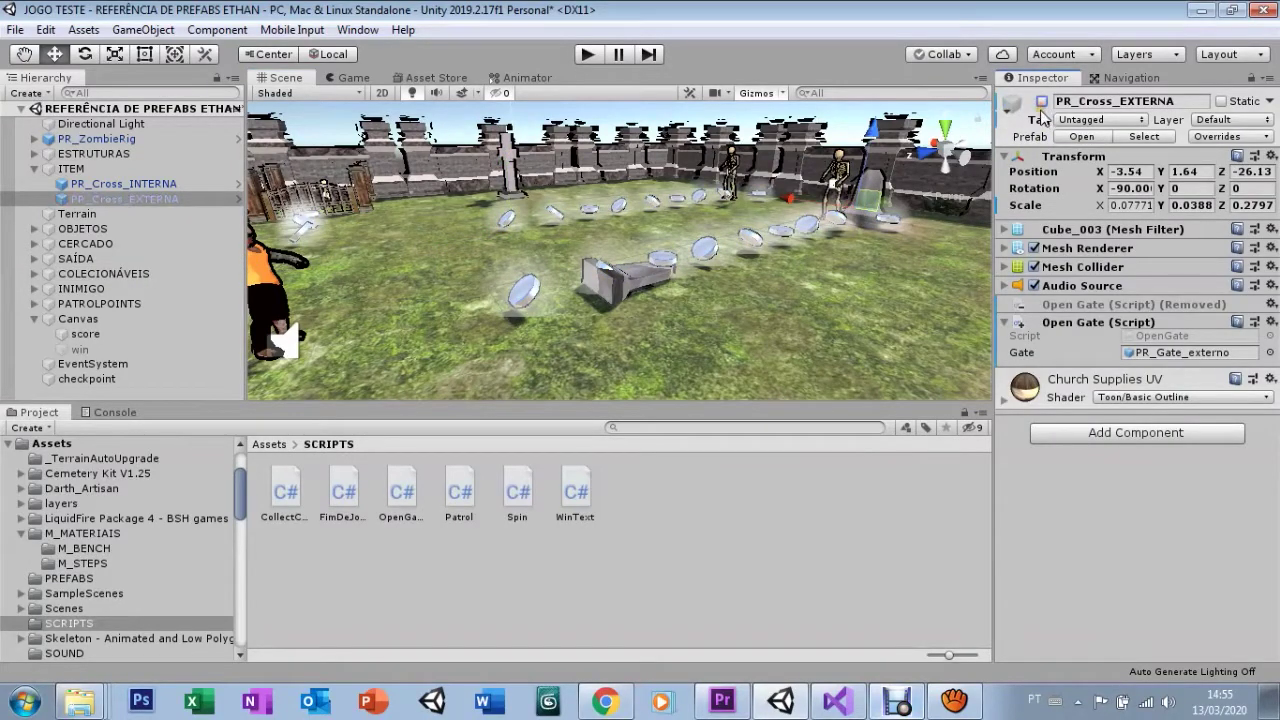
left_click(95, 138)
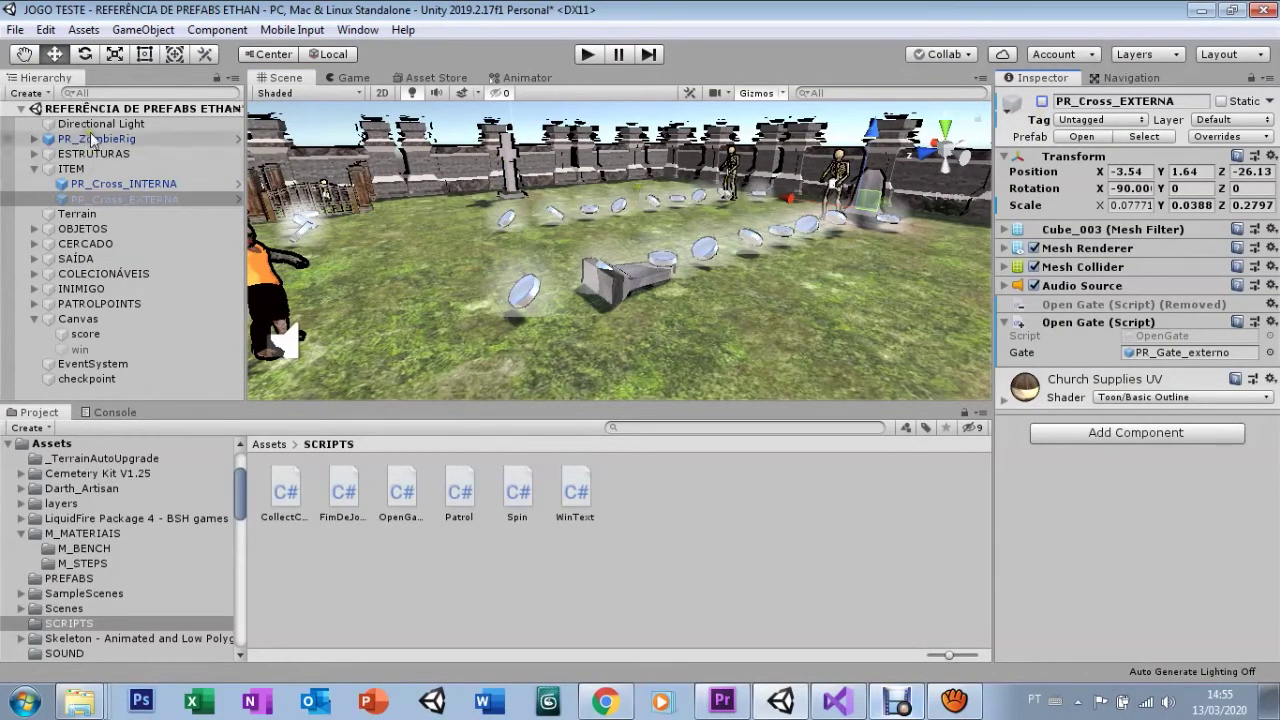
scroll(1095, 500, "down", 3)
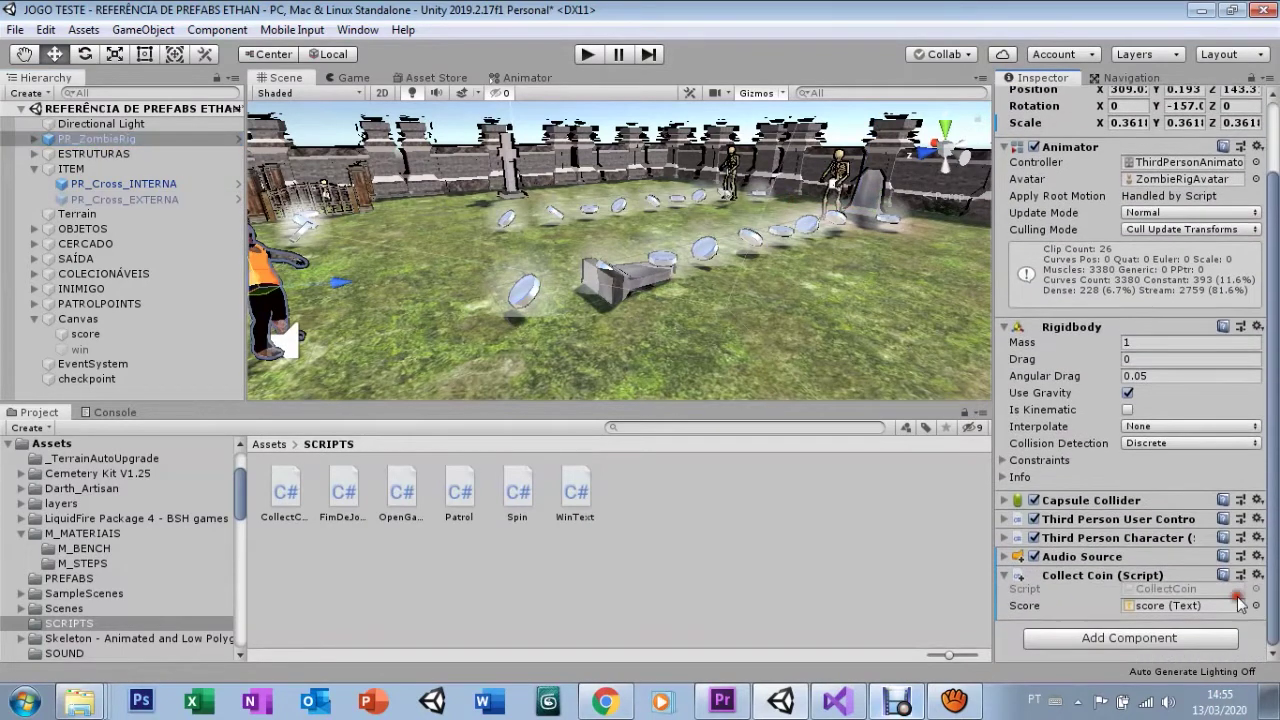
- Bring the CollectCoin.cs script forward in Visual Studio
left_click(836, 702)
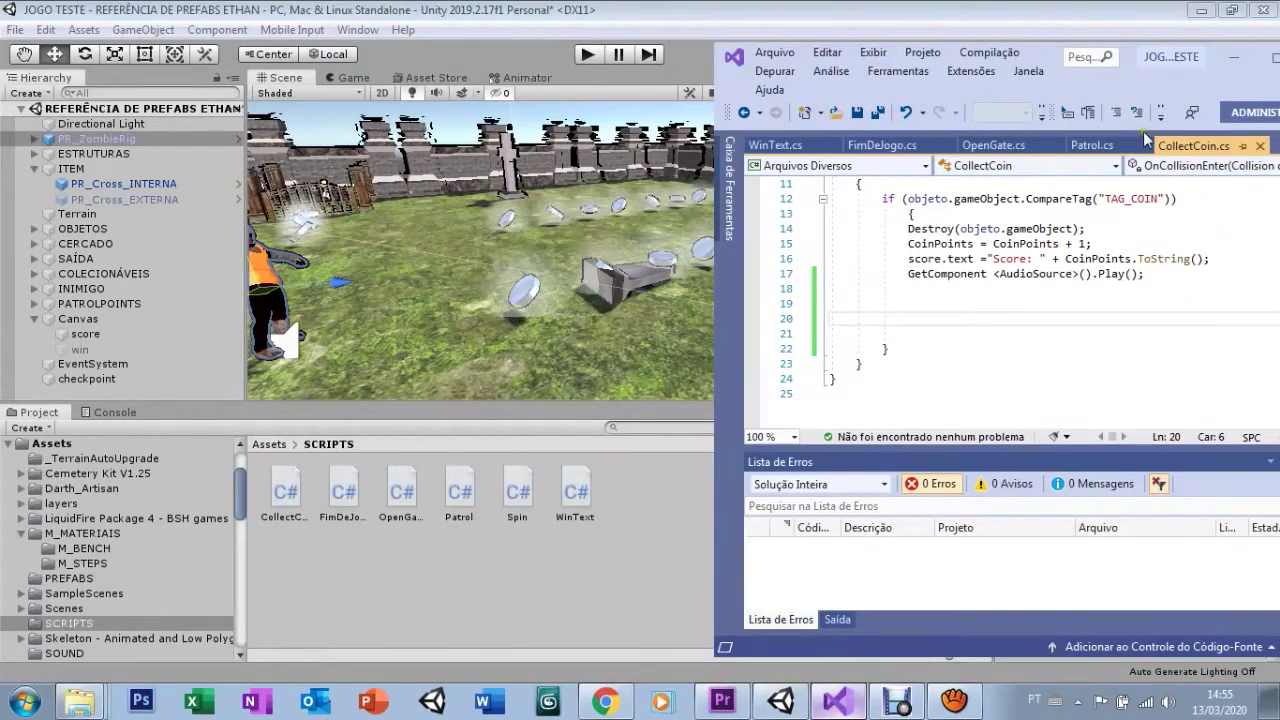
left_click_drag(1155, 93, 1011, 87)
scroll(1153, 252, "up", 4)
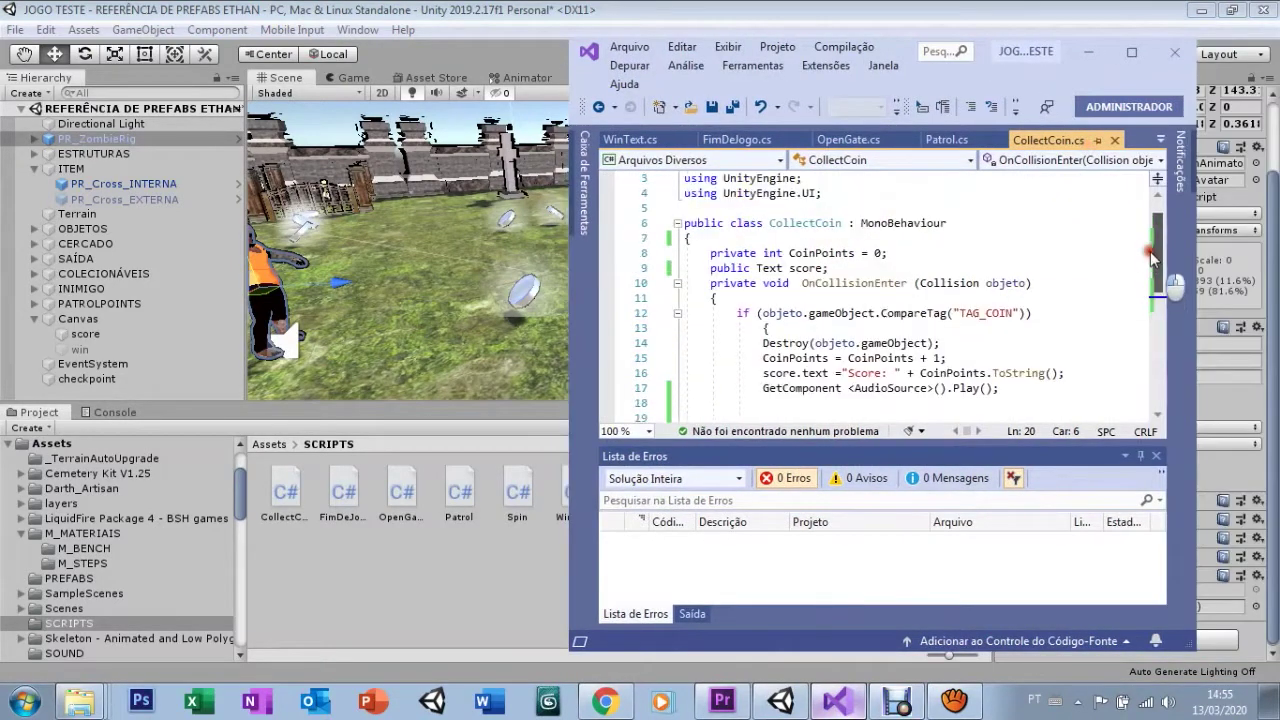
scroll(1153, 252, "down", 1)
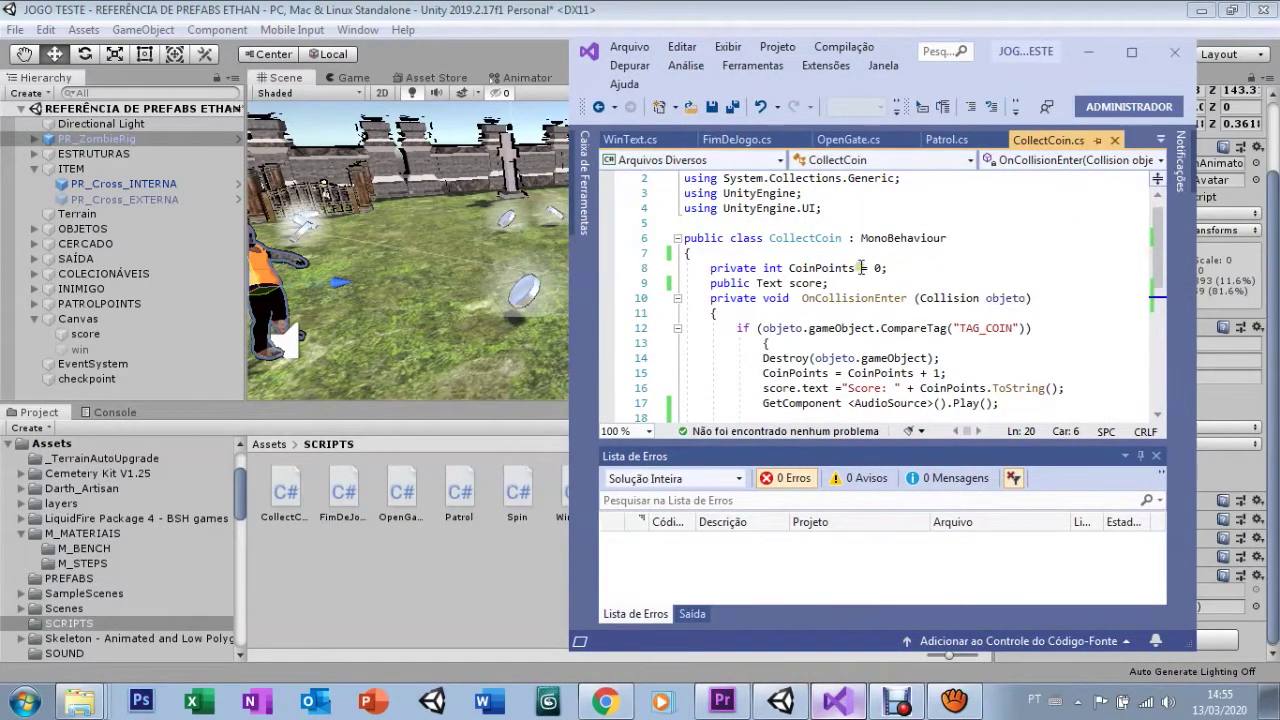
- Declare 'public GameObject innerKey;' on a new line above the CoinPoints field
left_click(708, 268)
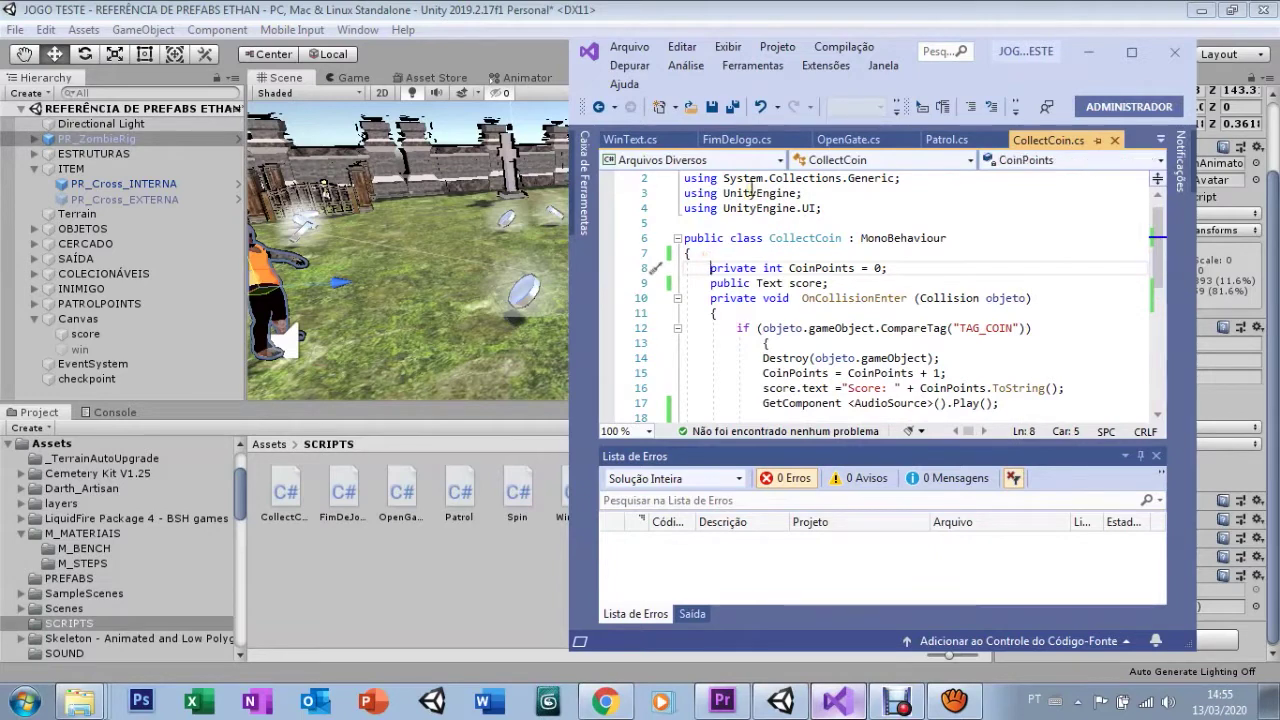
key("Return")
key("Up")
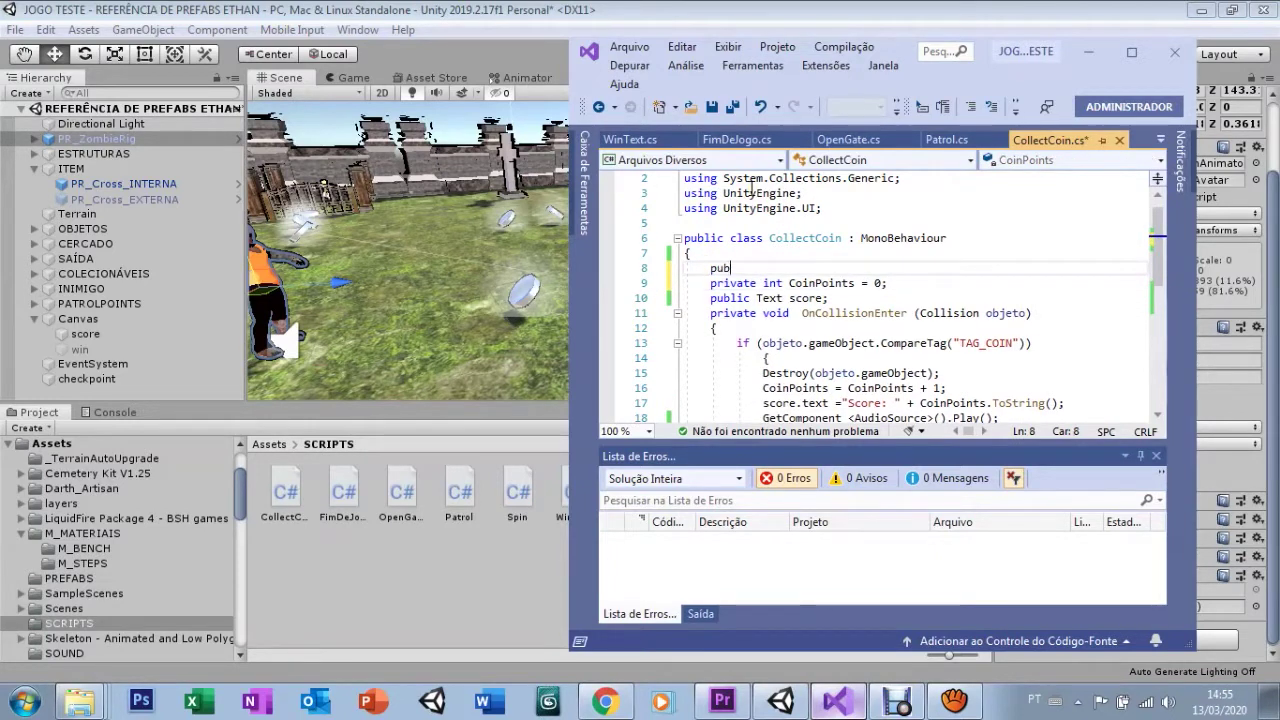
type("lic GameObject")
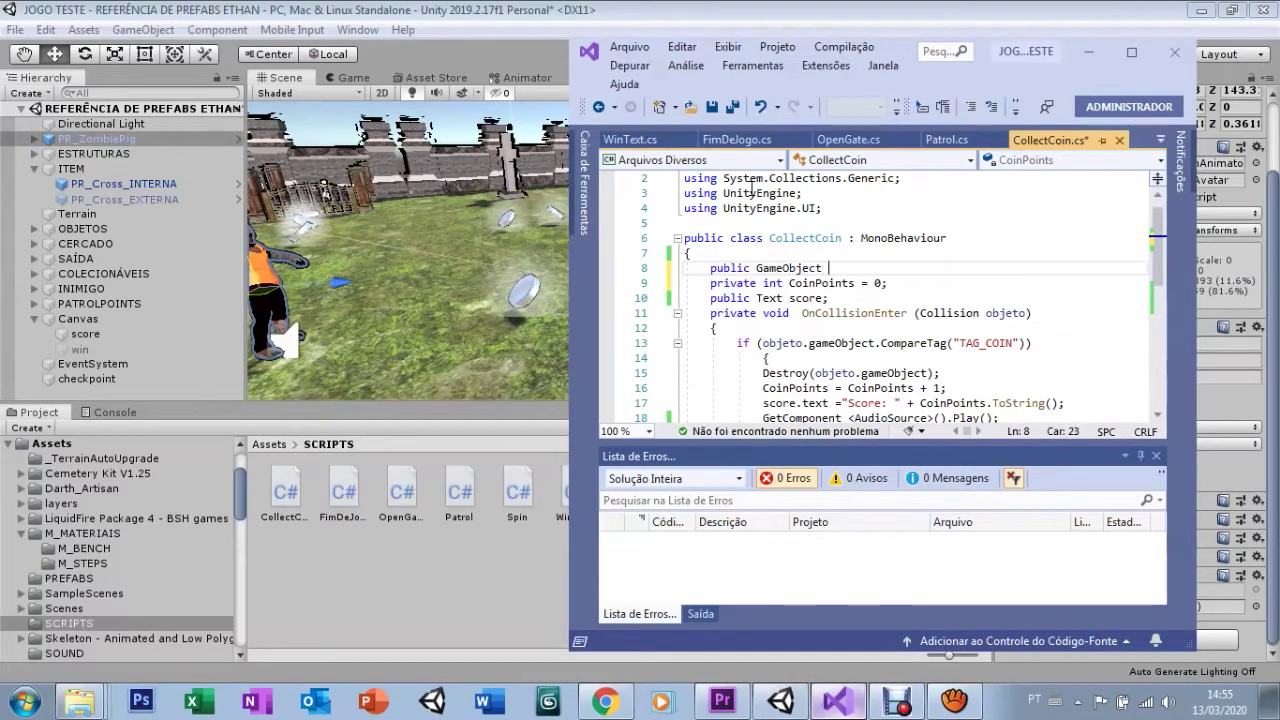
type("Key;")
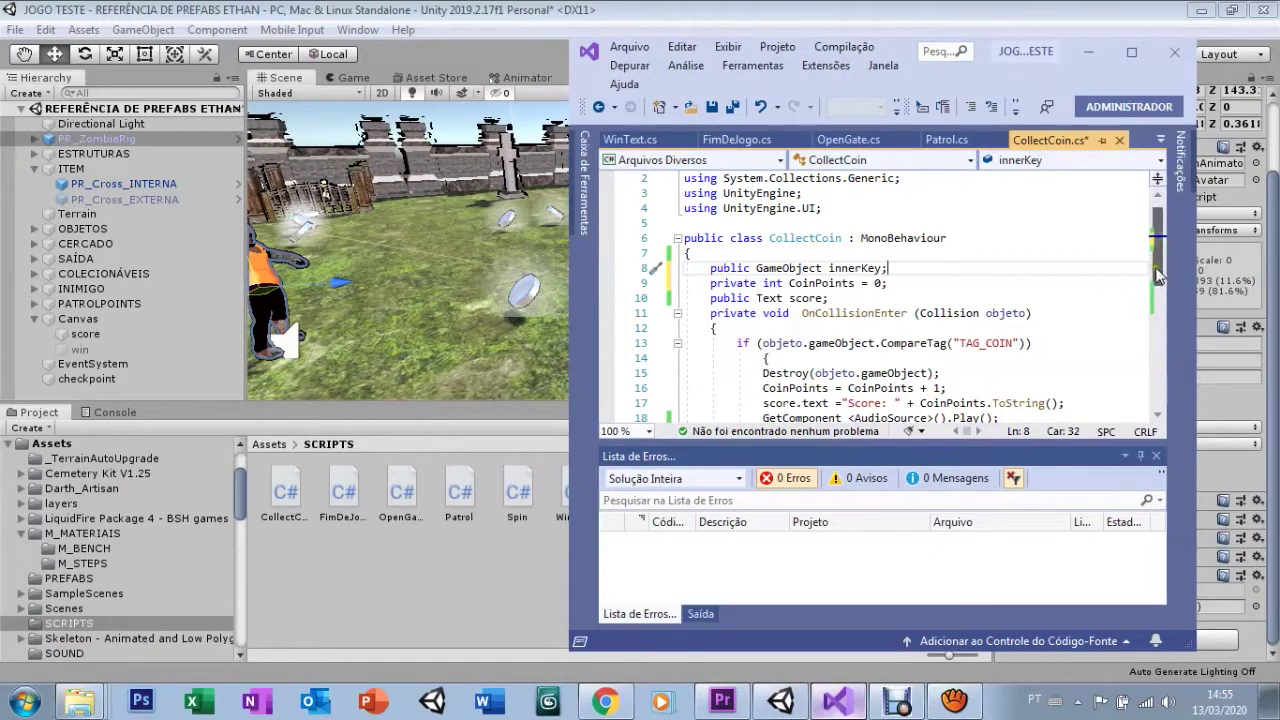
scroll(1160, 312, "down", 3)
scroll(1160, 312, "up", 1)
left_click(998, 327)
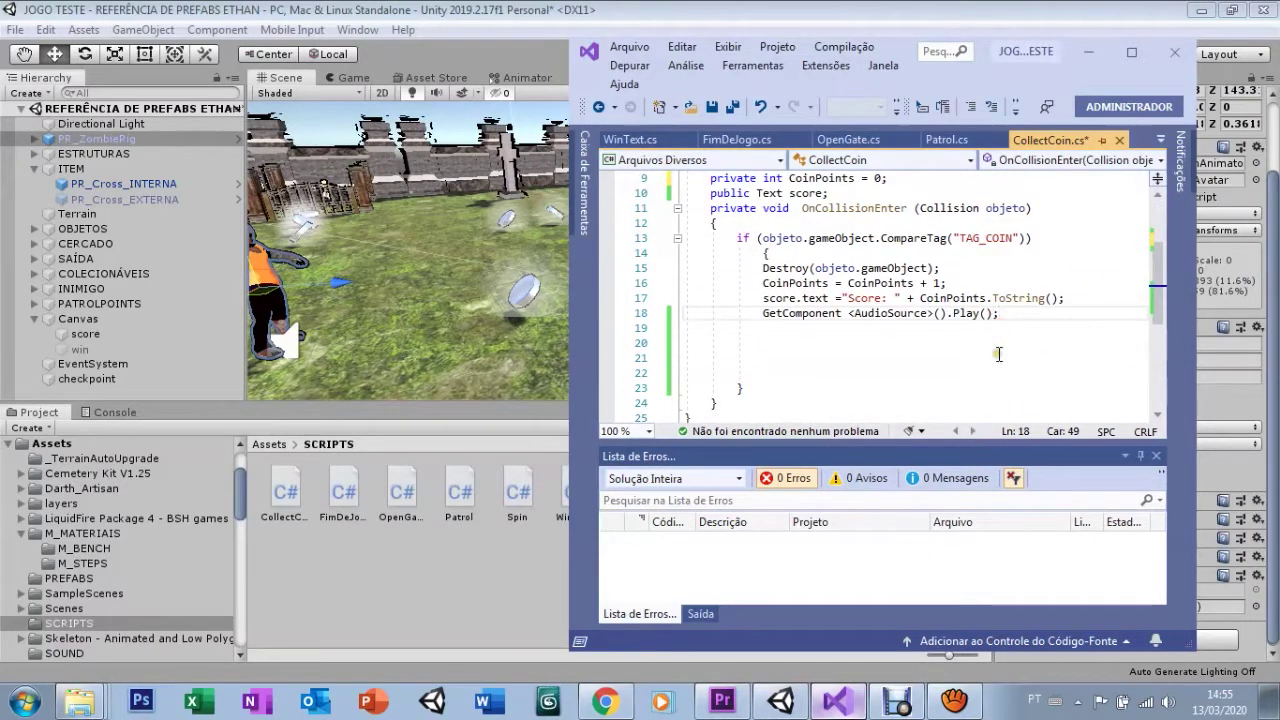
- Add 'if (CoinPoints == 30) { innerKey.gameObject.SetActive(true); }' after the coin sound line
type("if(CoinPoints")
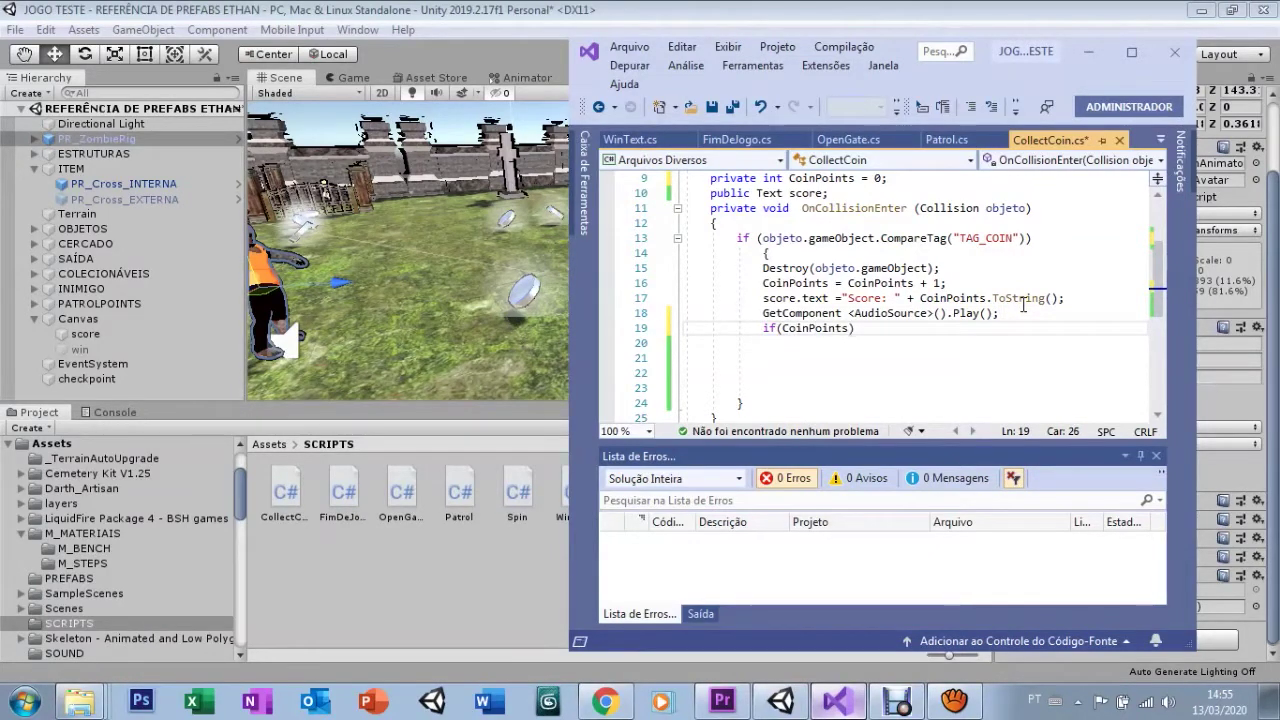
type("== 30)")
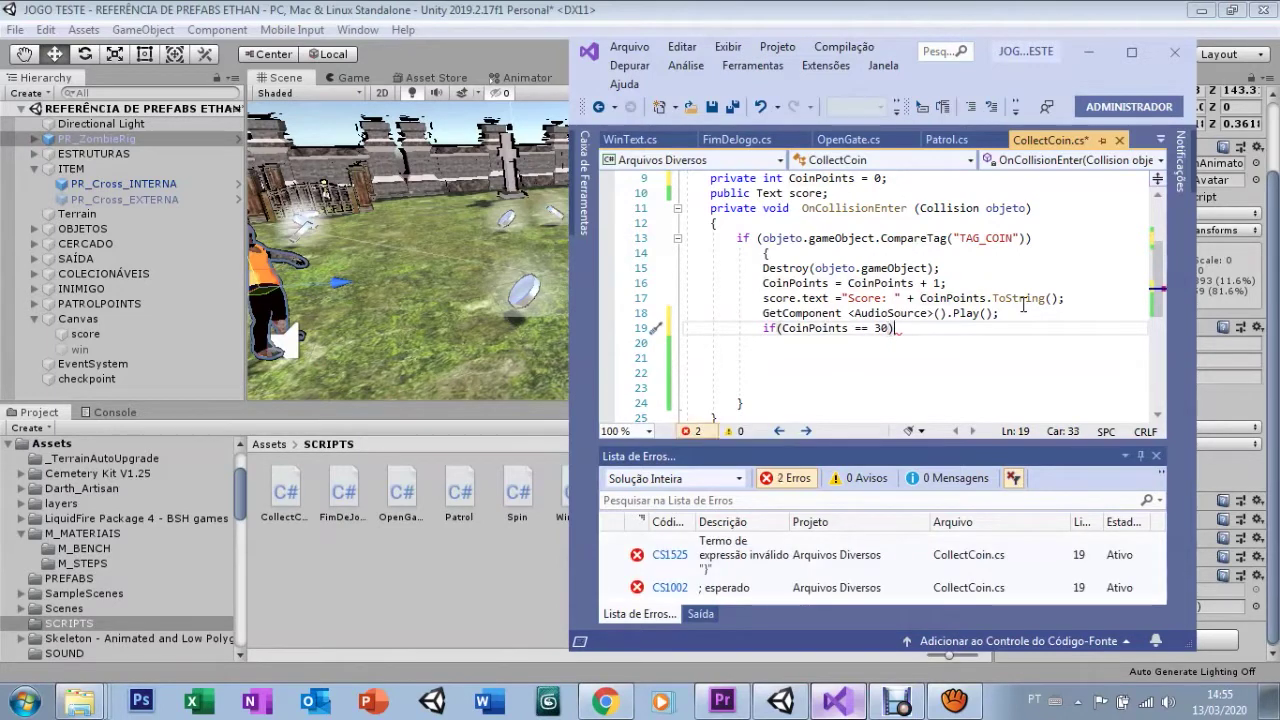
type(" {")
key("Return")
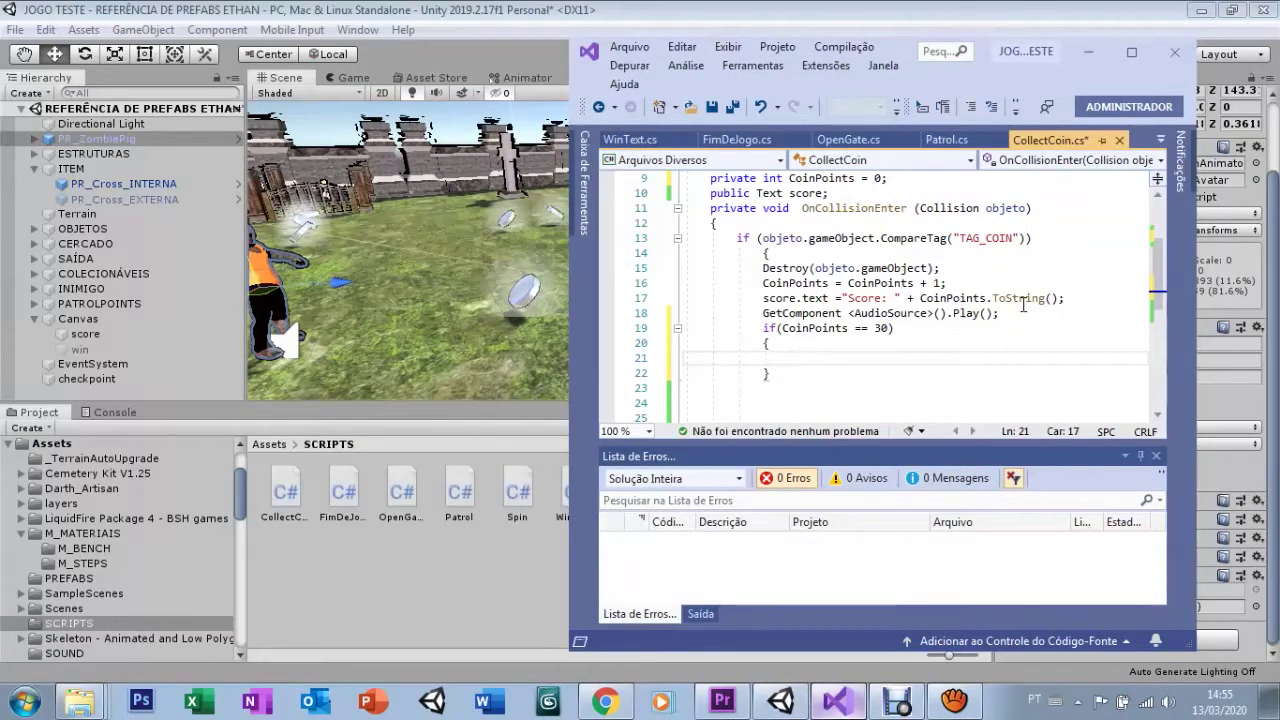
type("innerKey.gameO")
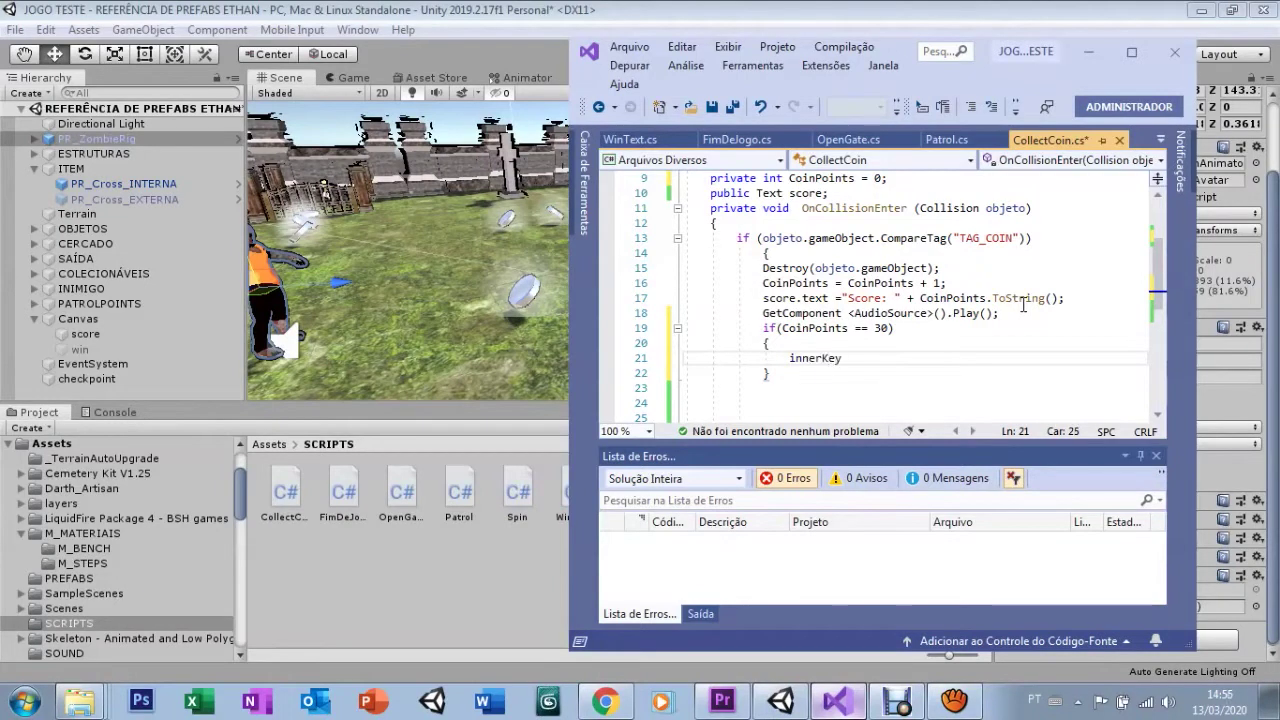
type("bject.SetActi")
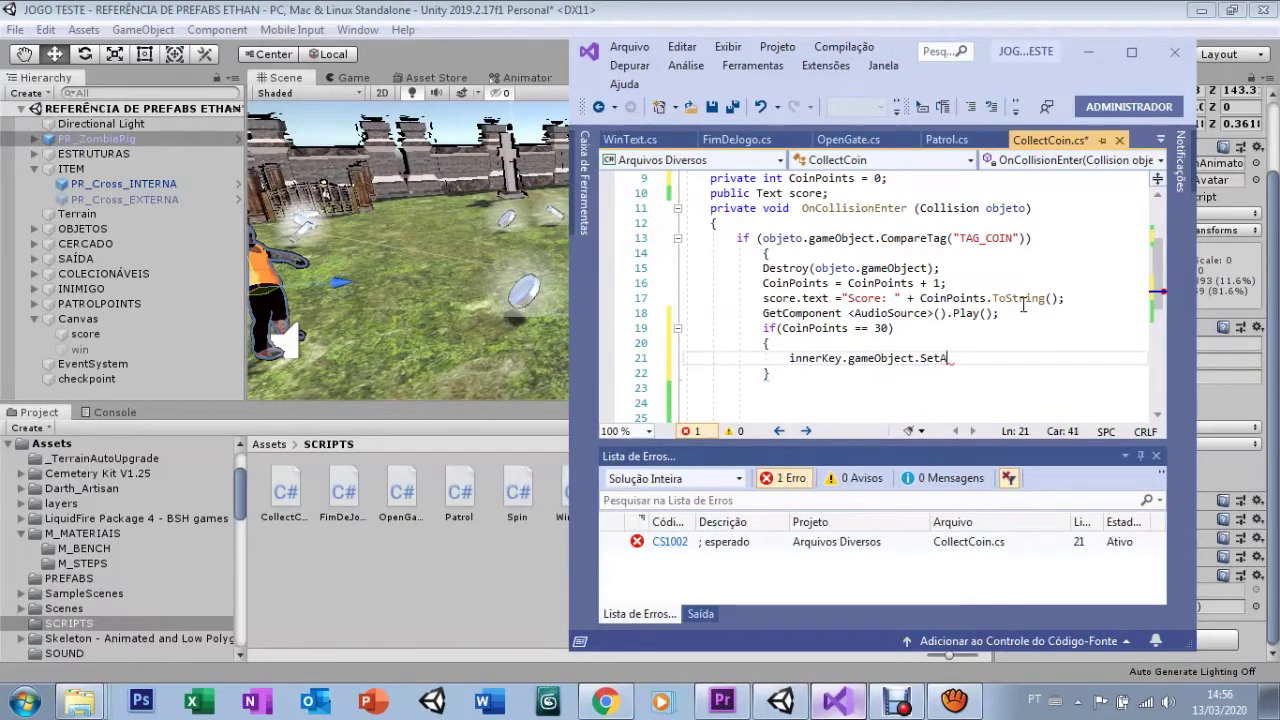
type("ve")
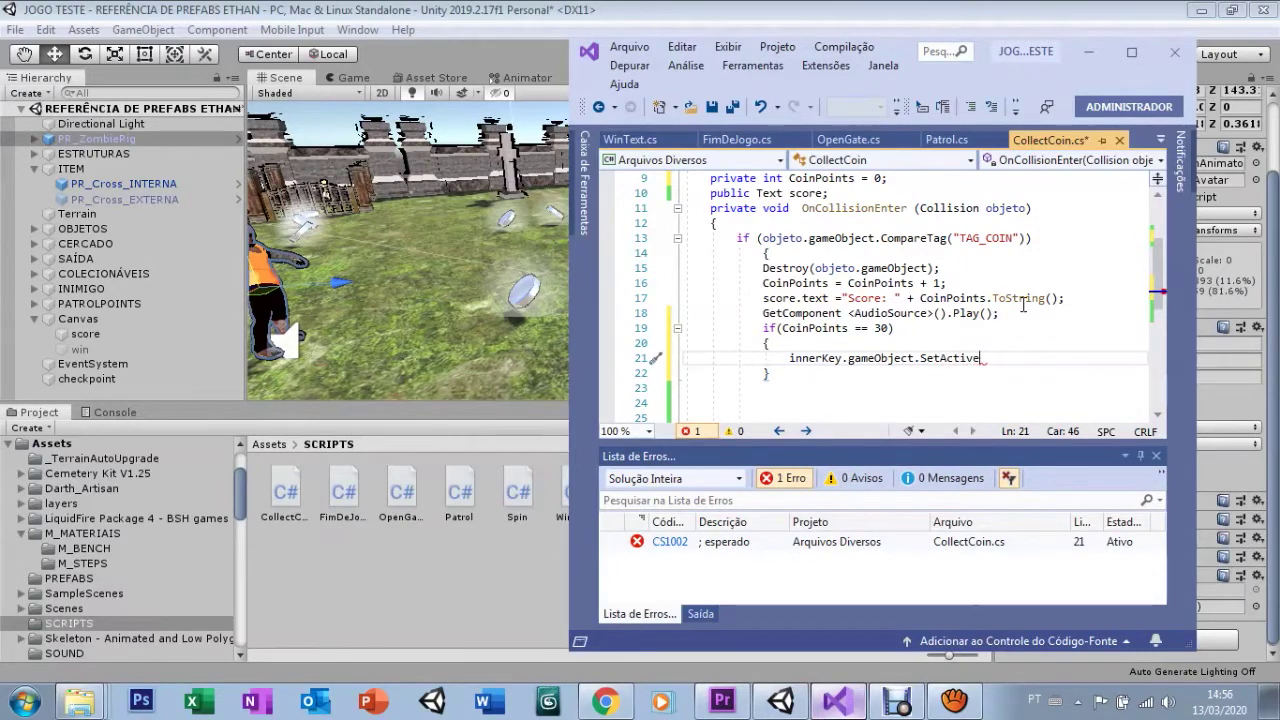
type("(true")
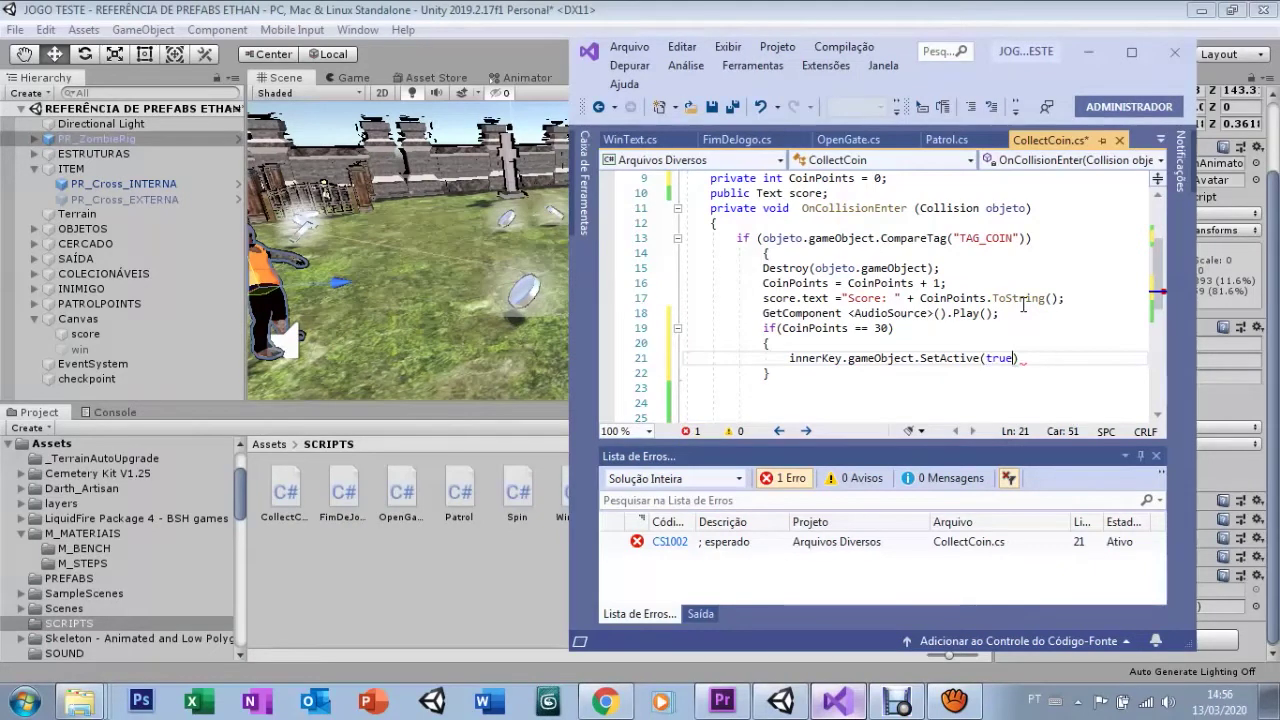
key("End")
type(";")
key("Down")
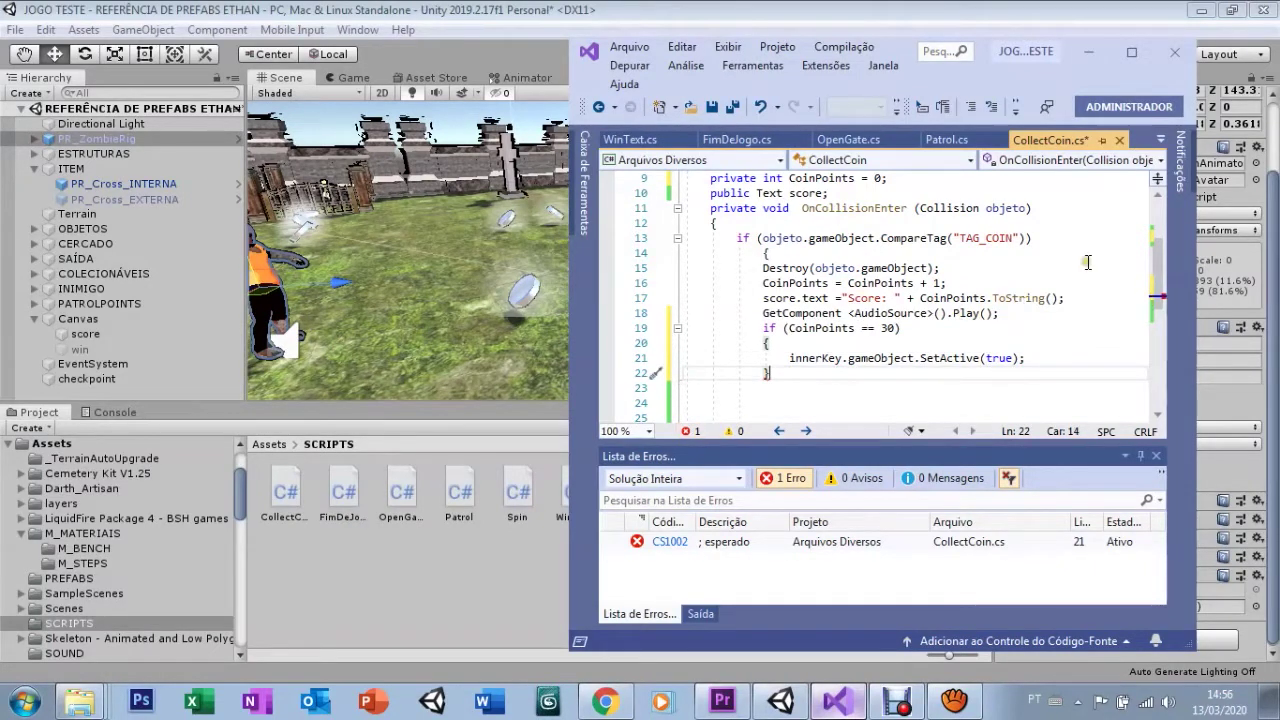
- Save CollectCoin.cs and return to the Unity editor
scroll(1160, 328, "down", 2)
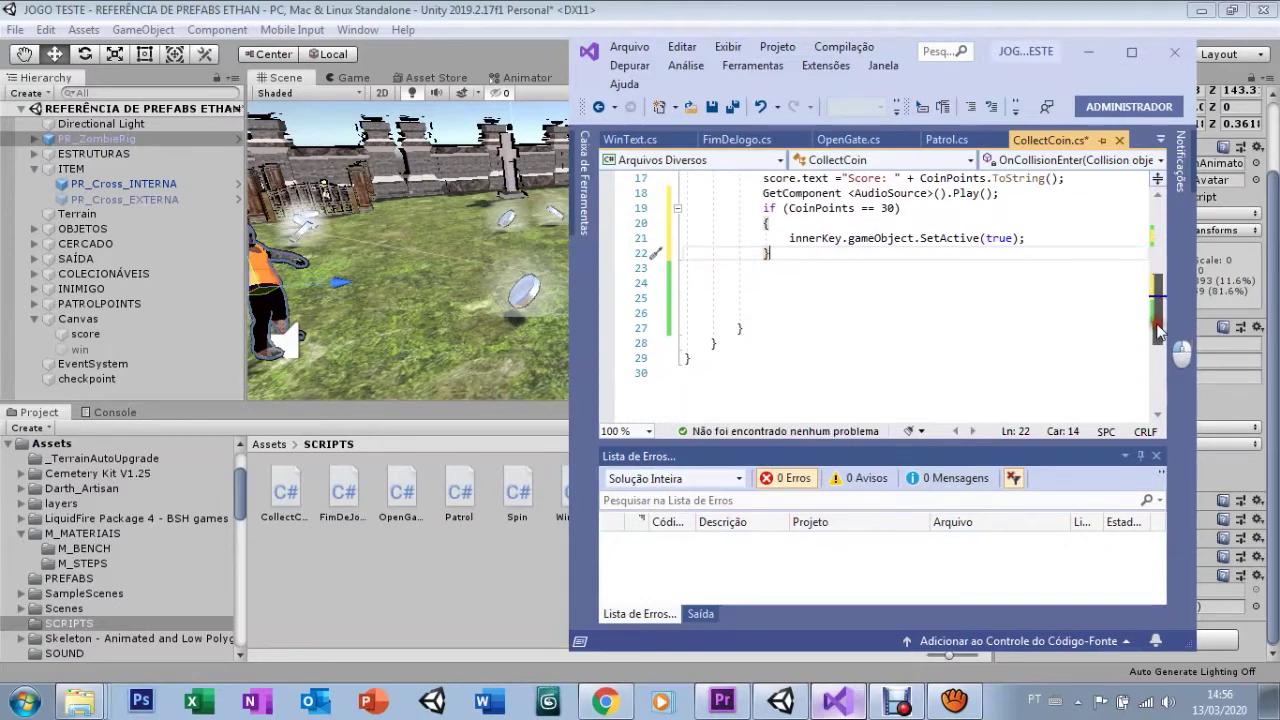
scroll(1160, 328, "up", 5)
left_click(712, 107)
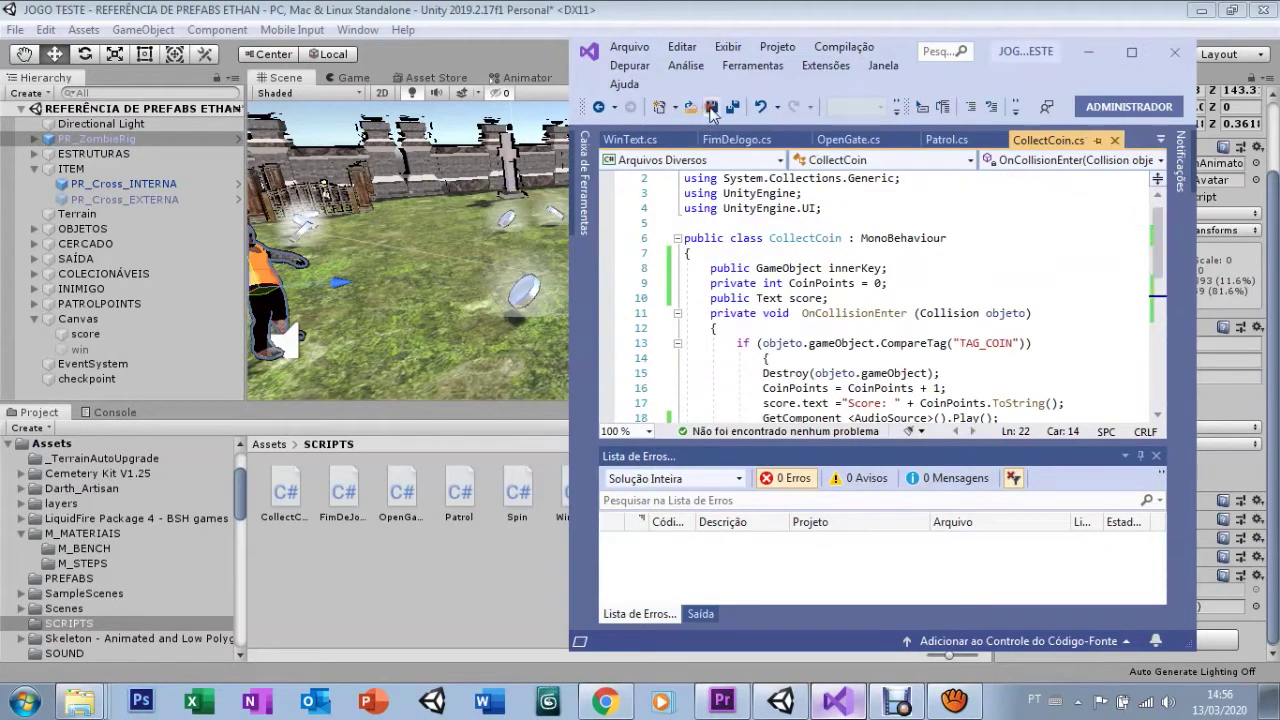
left_click(495, 40)
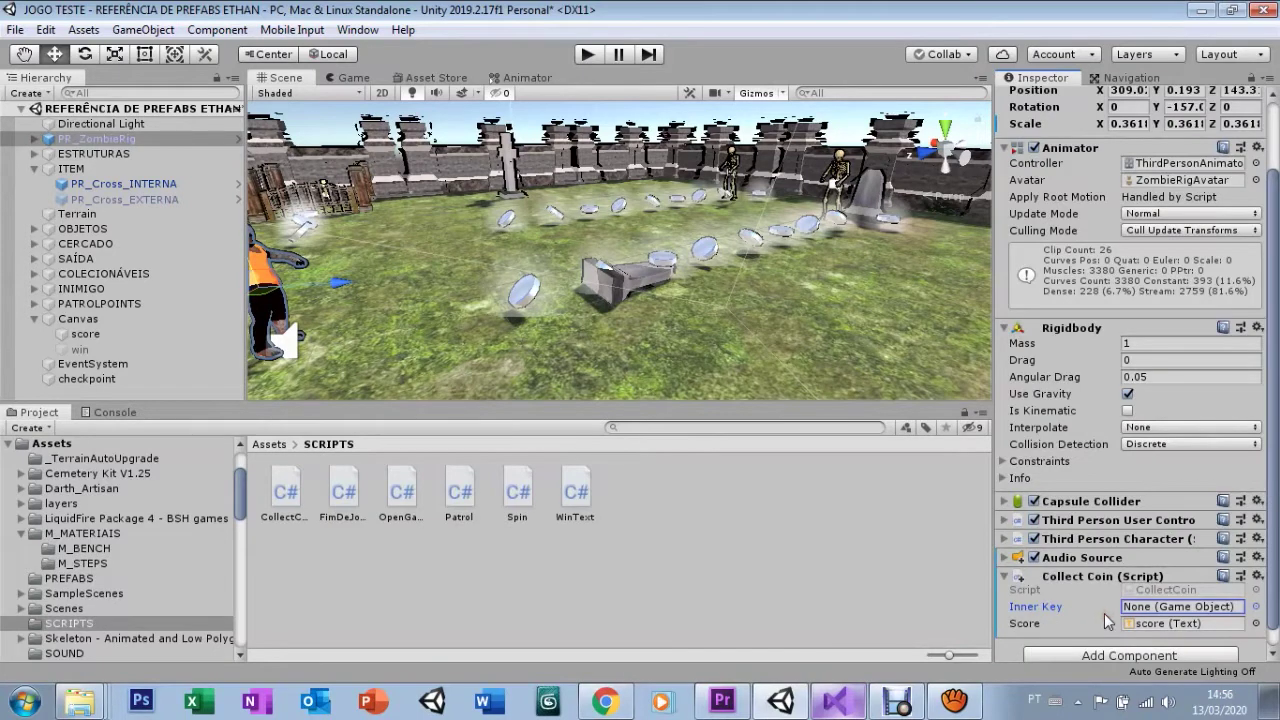
- Assign PR_Cross_EXTERNA to PR_ZombieRig's Collect Coin Inner Key field and start Play mode
scroll(1268, 500, "down", 1)
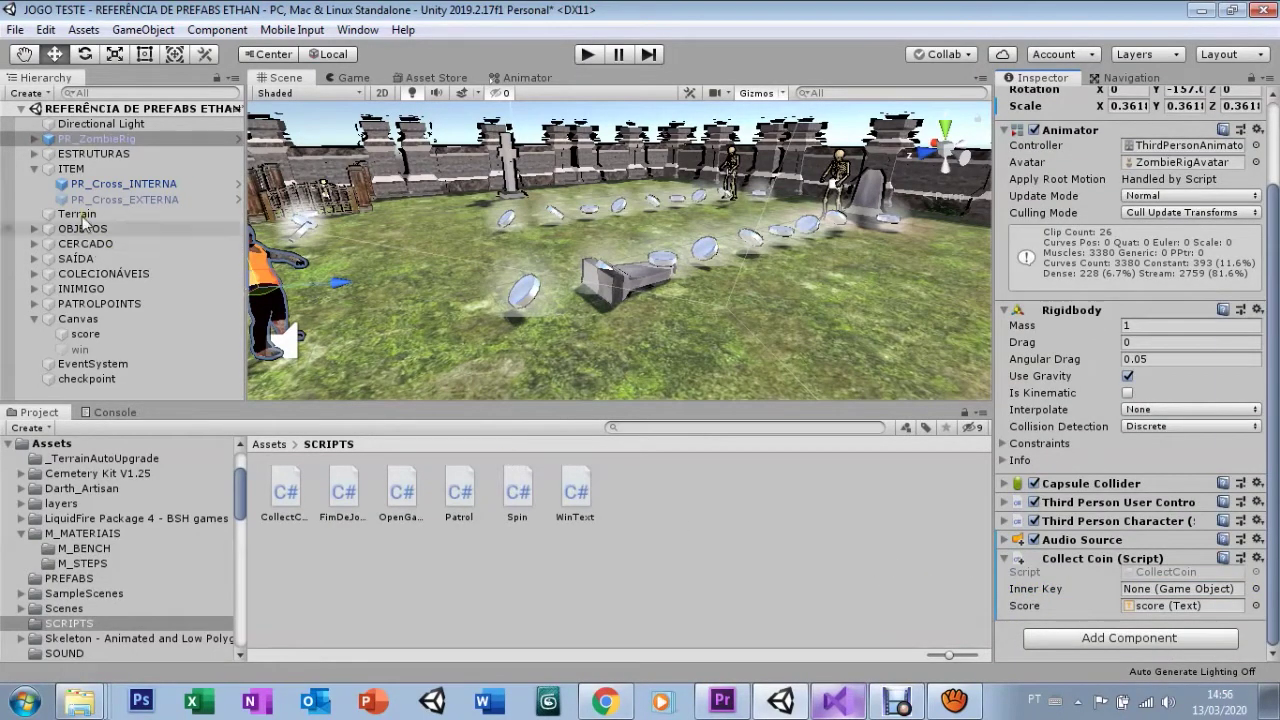
left_click(75, 206)
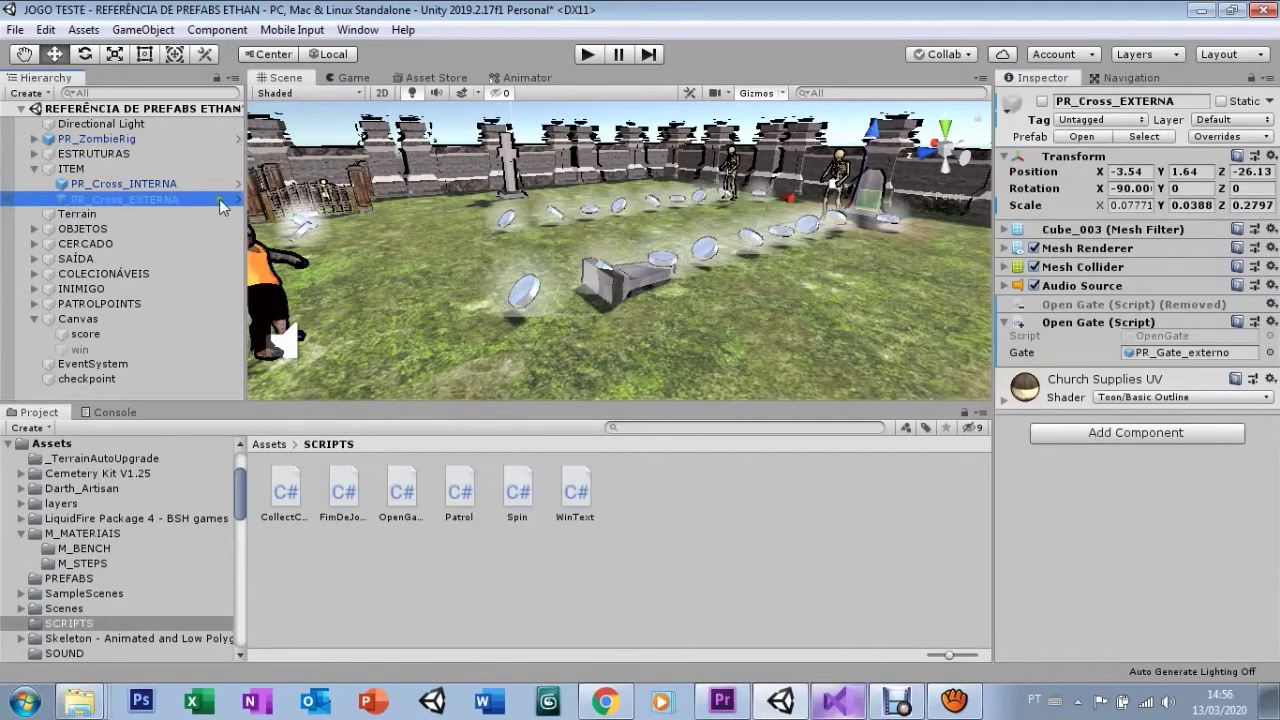
left_click(263, 270)
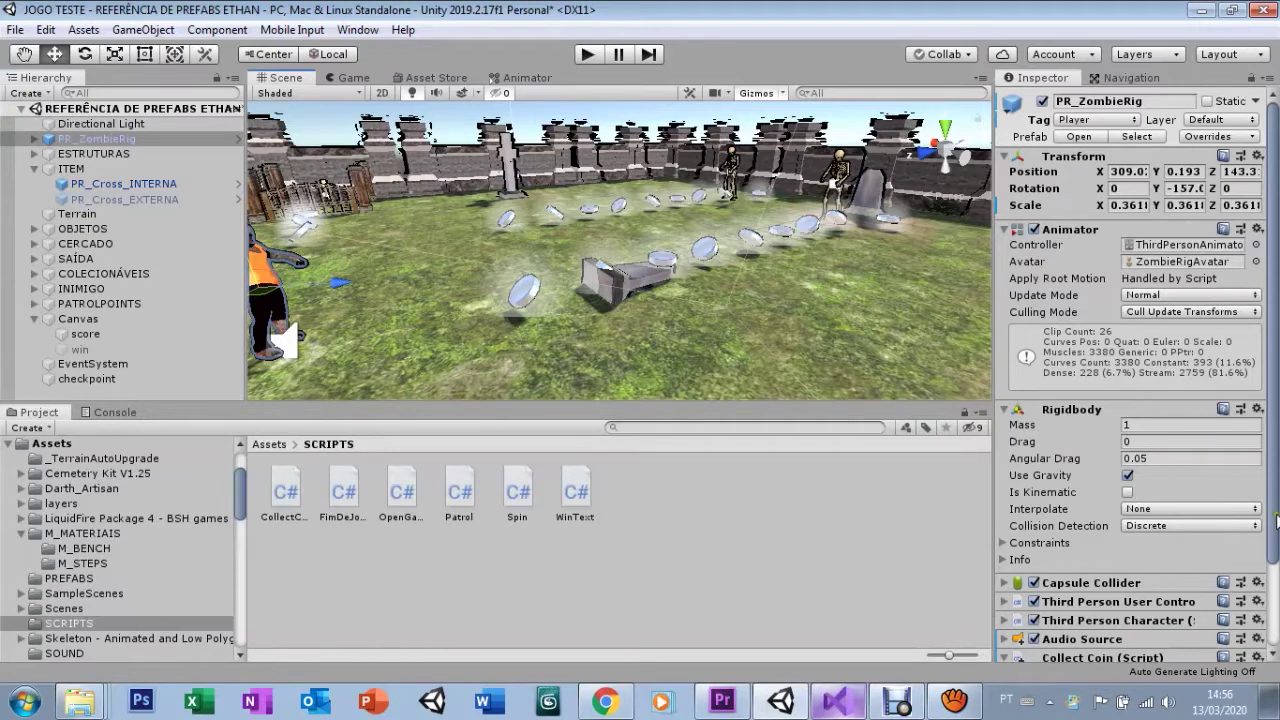
scroll(1263, 537, "down", 5)
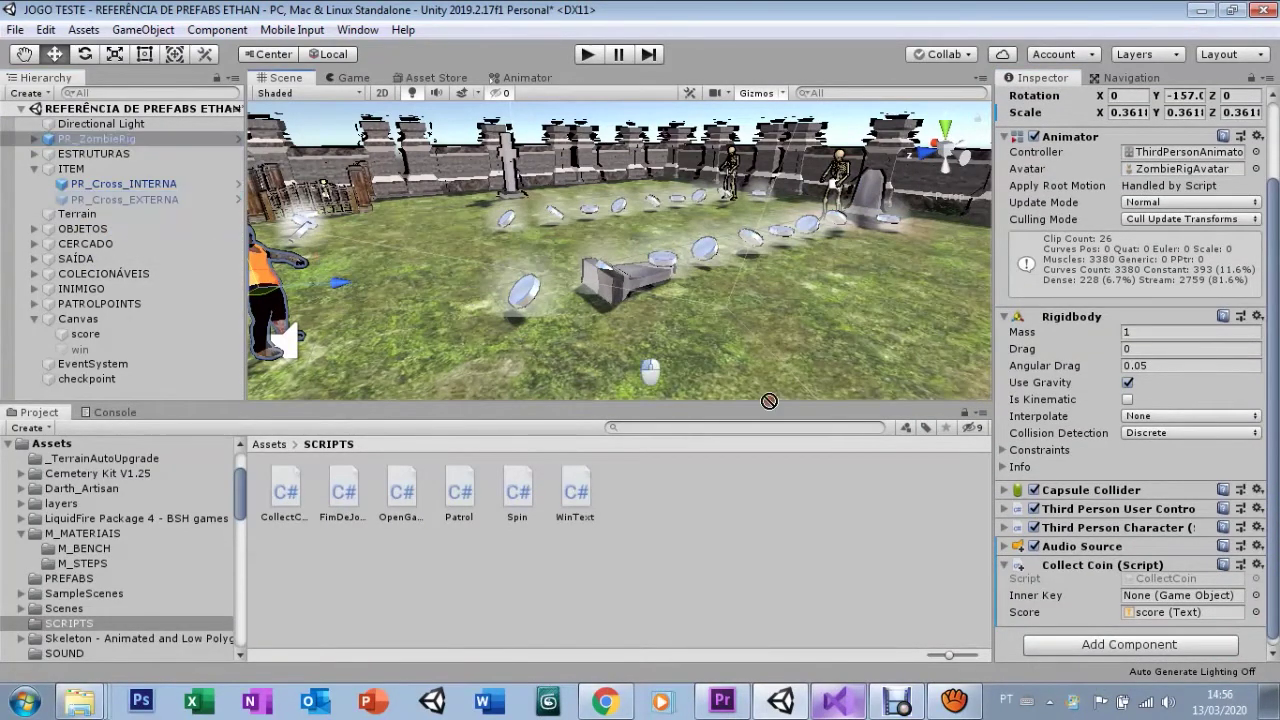
left_click_drag(67, 202, 1150, 596)
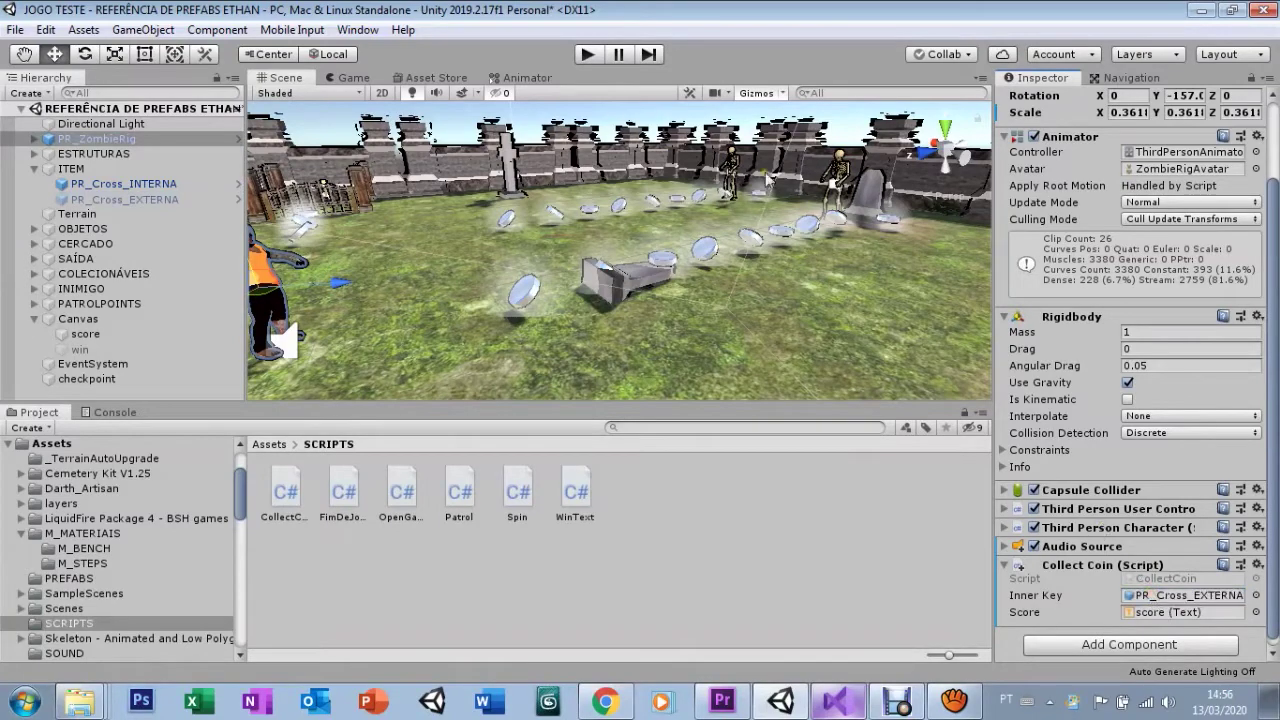
left_click(588, 54)
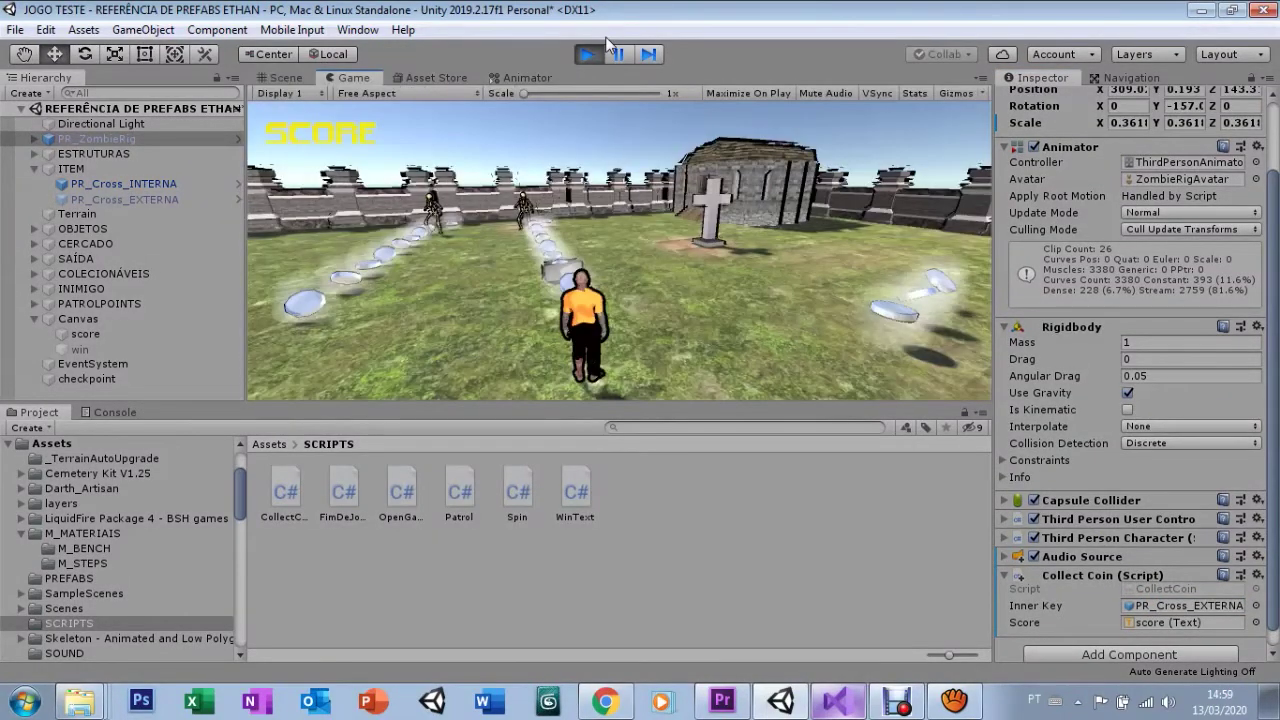
- Run the character through the gate into the graveyard, collecting the first coins
key("w")
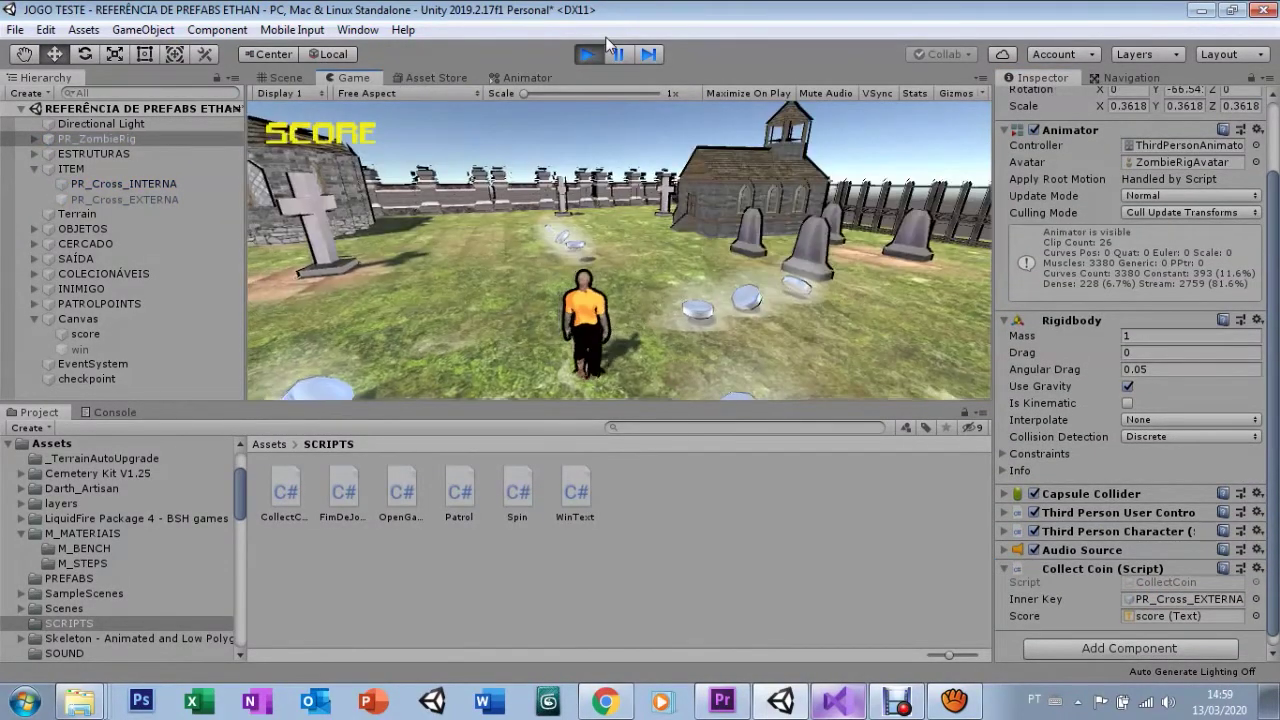
key("a")
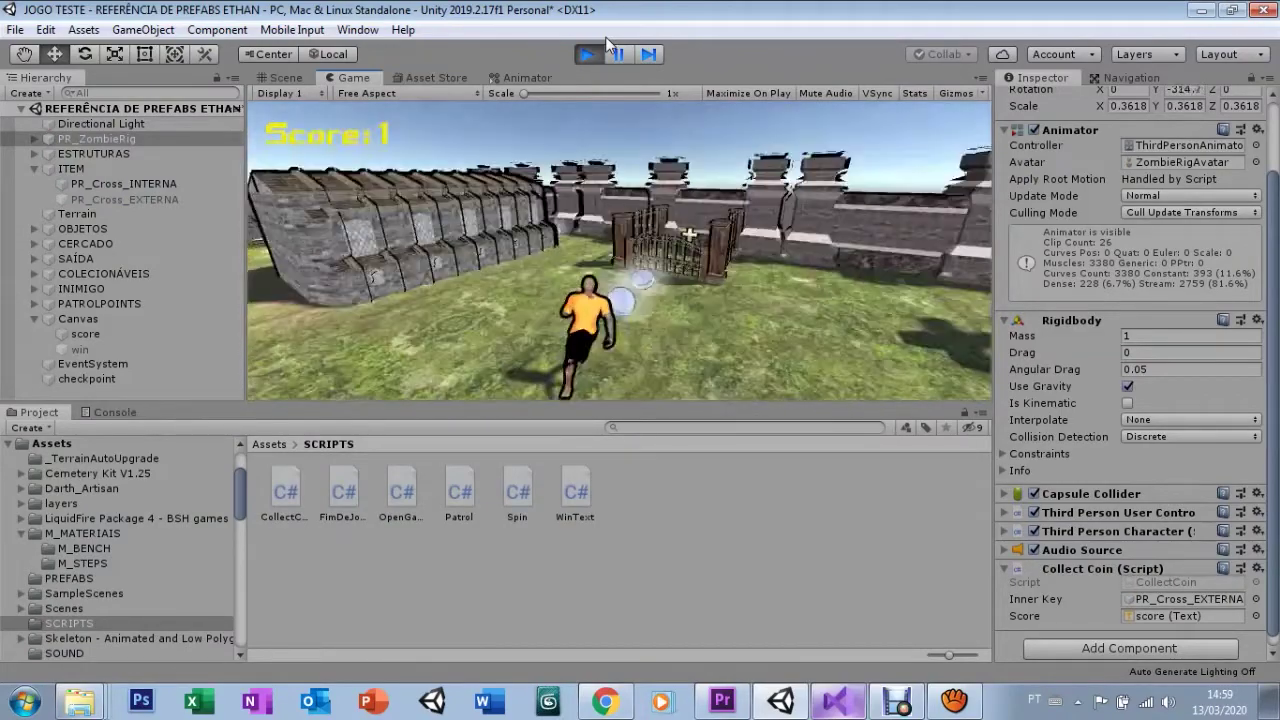
key("a")
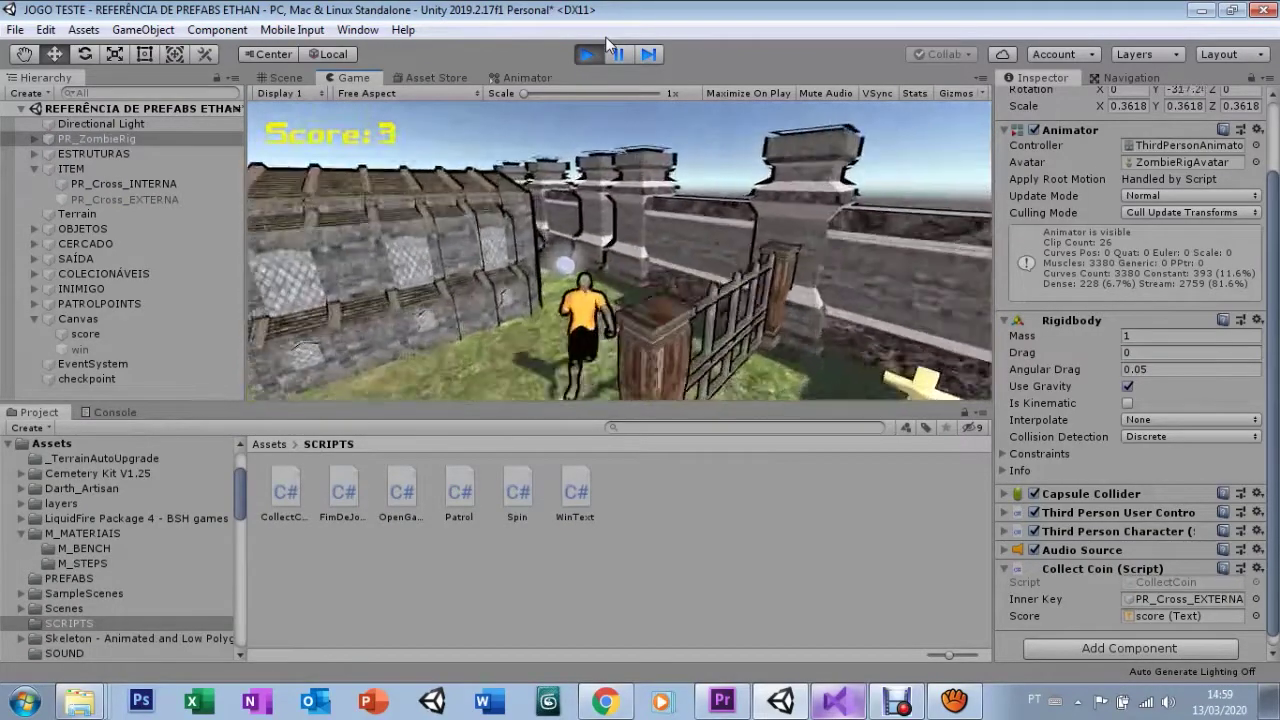
key("a")
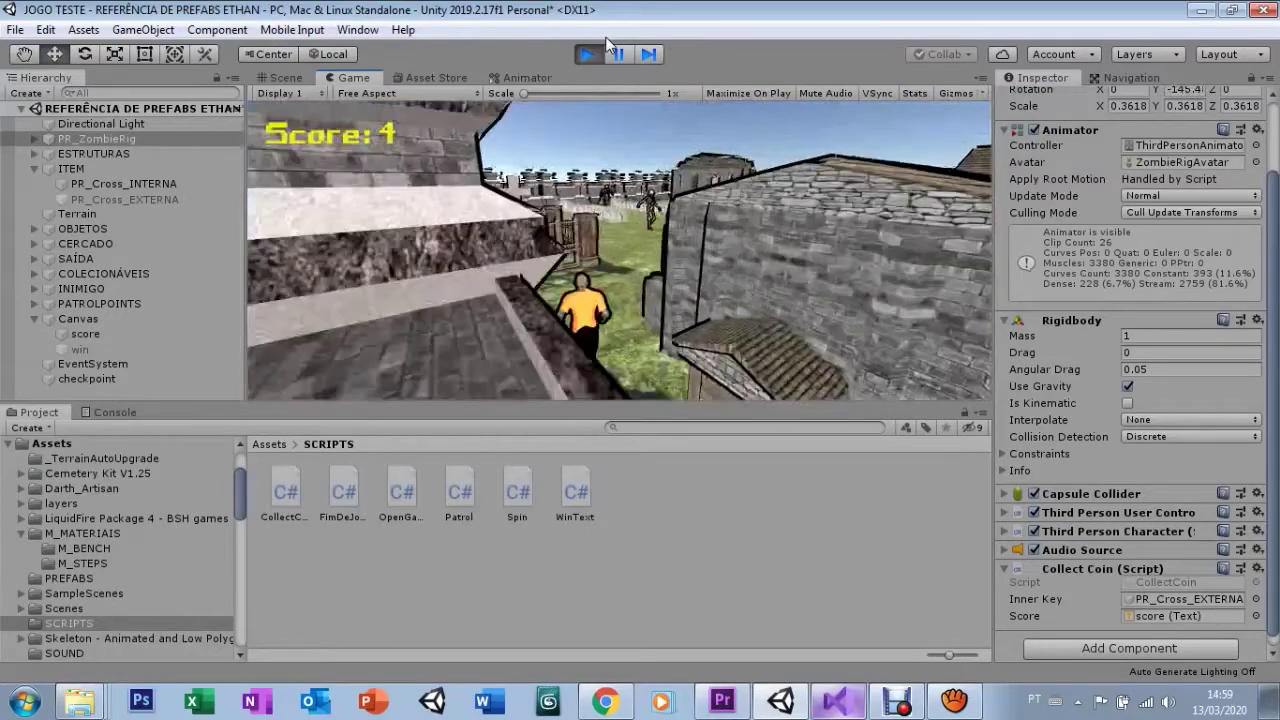
key("w")
key("a")
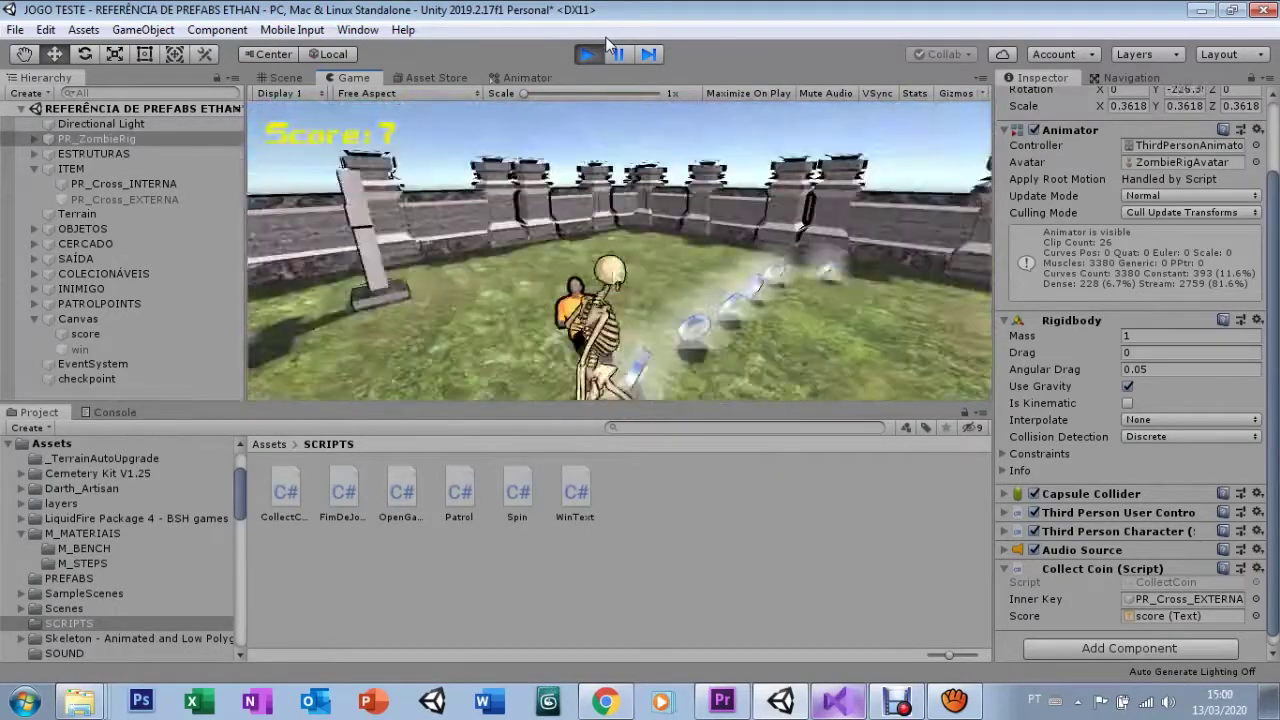
key("d")
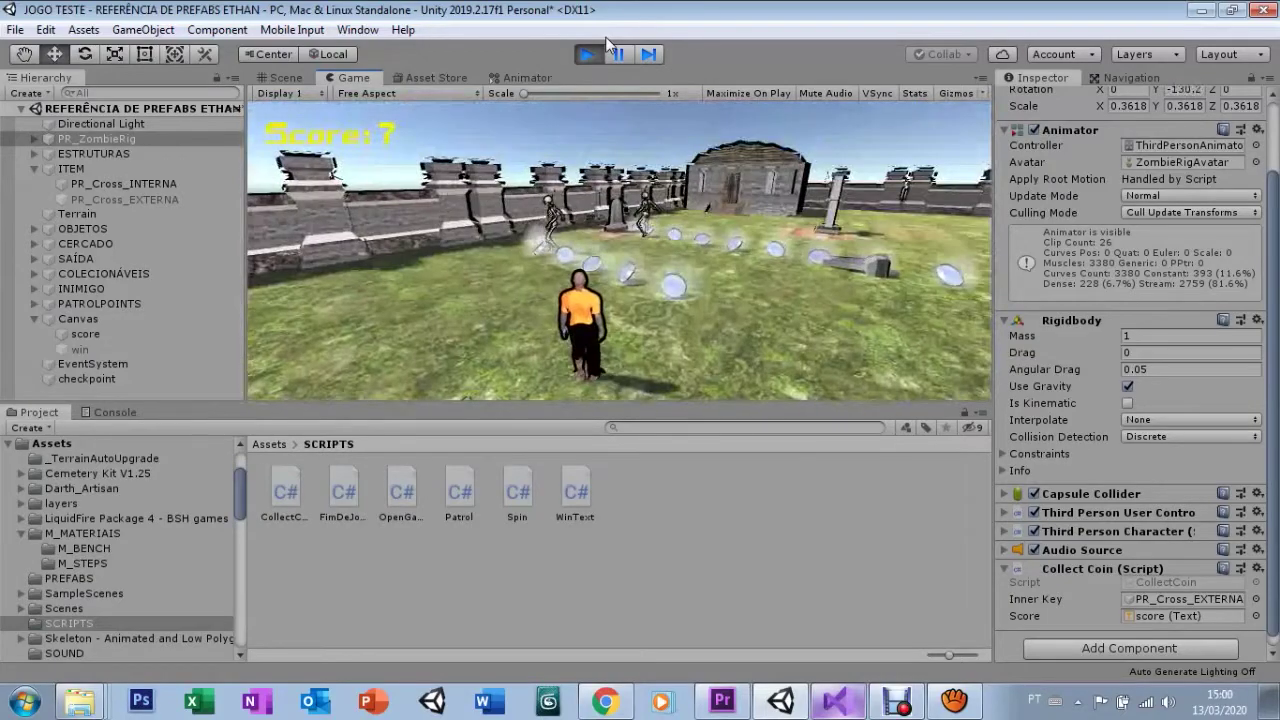
key("a")
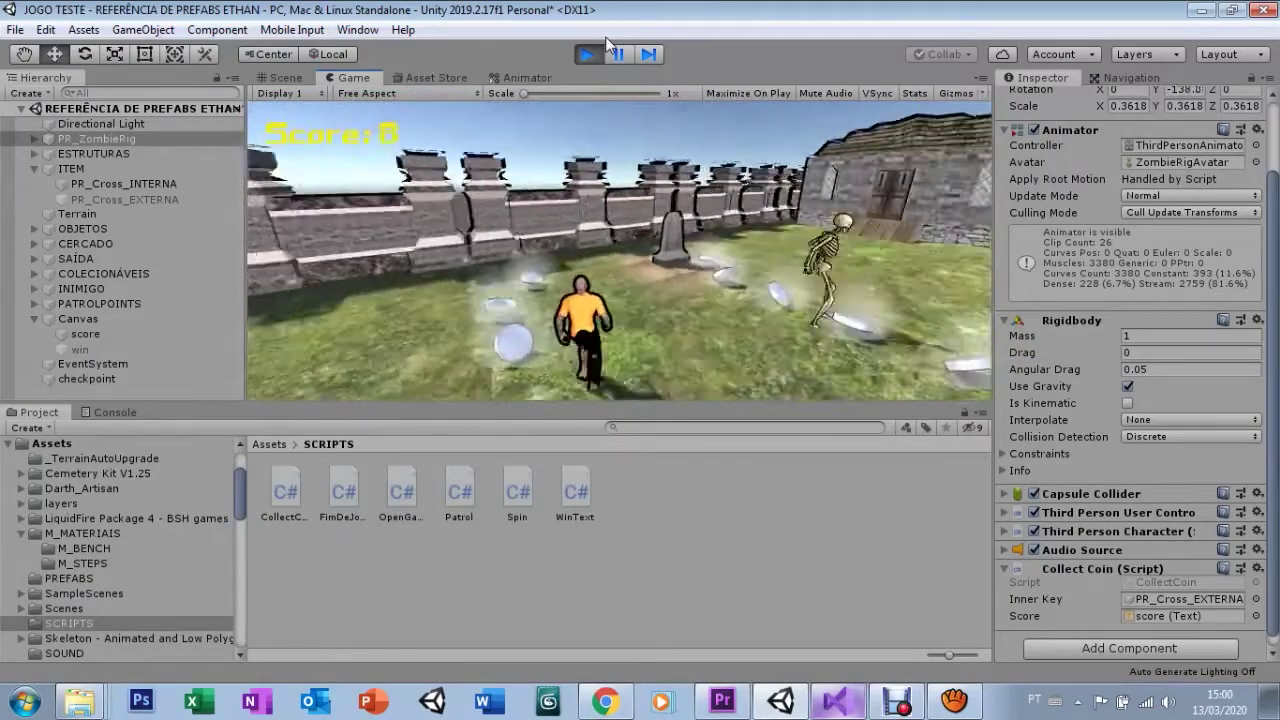
key("d")
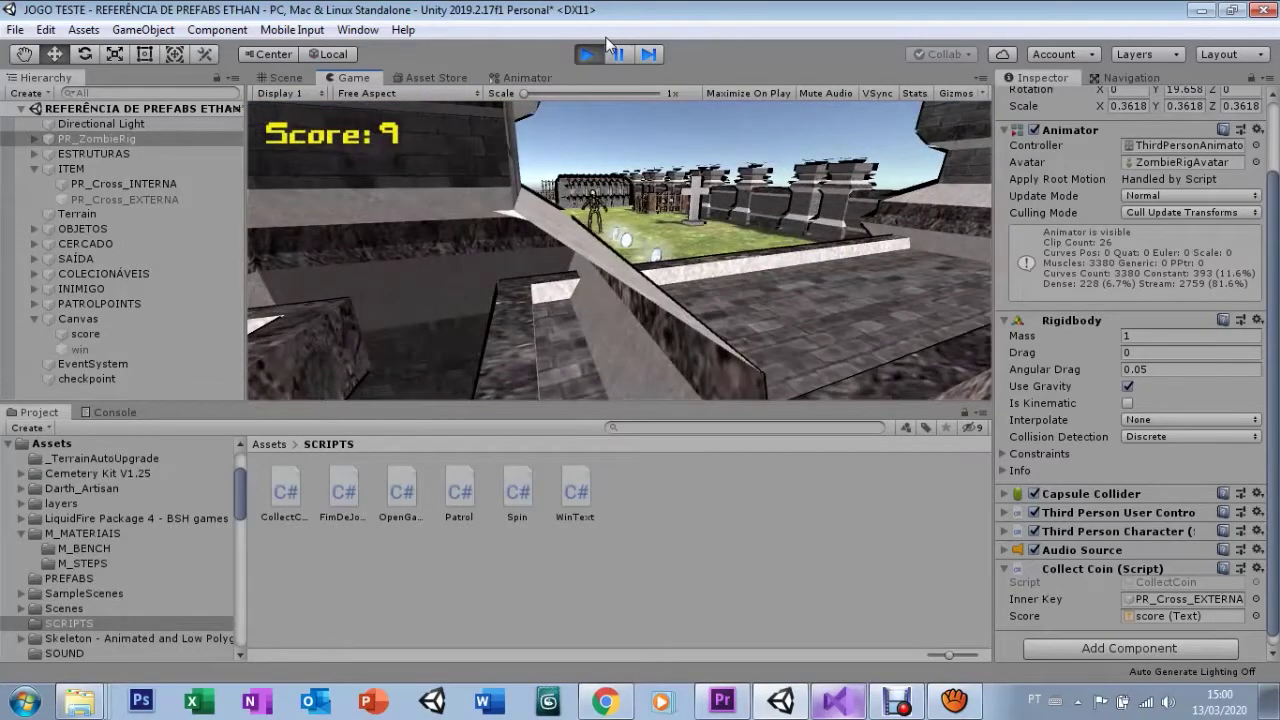
key("w")
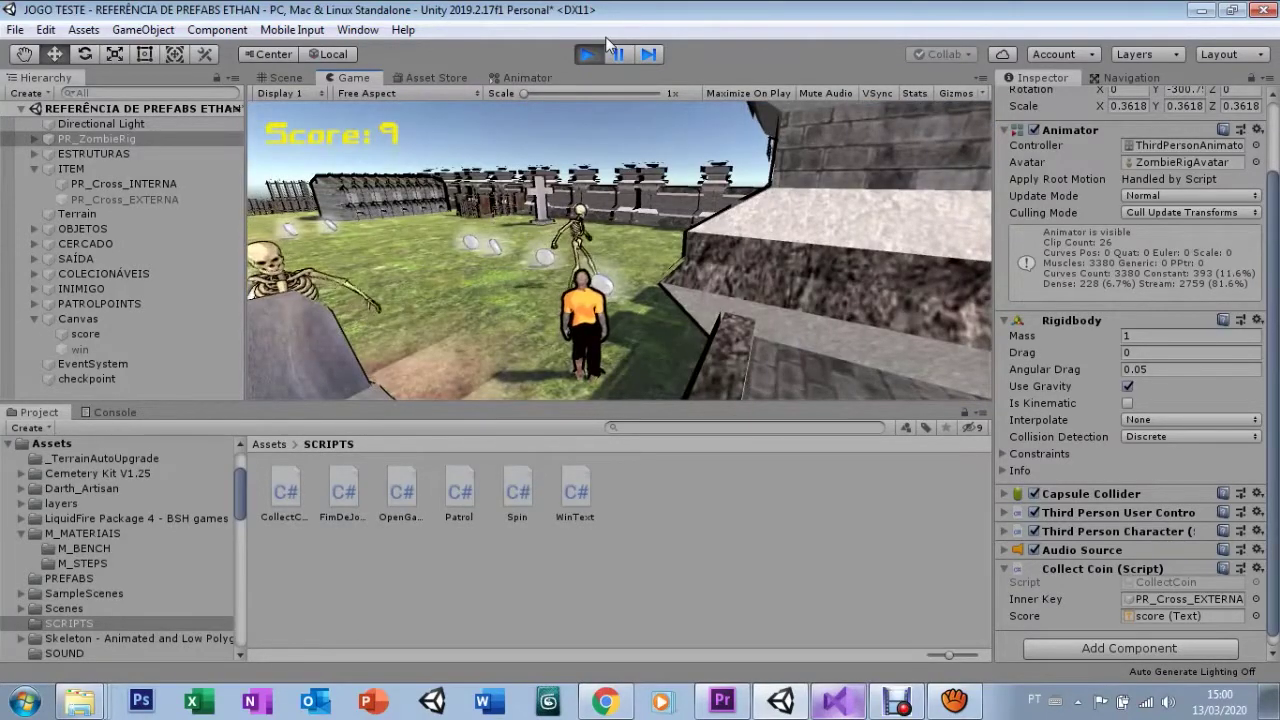
- Collect the remaining coins around the church and chapel until the score reads 30
key("a")
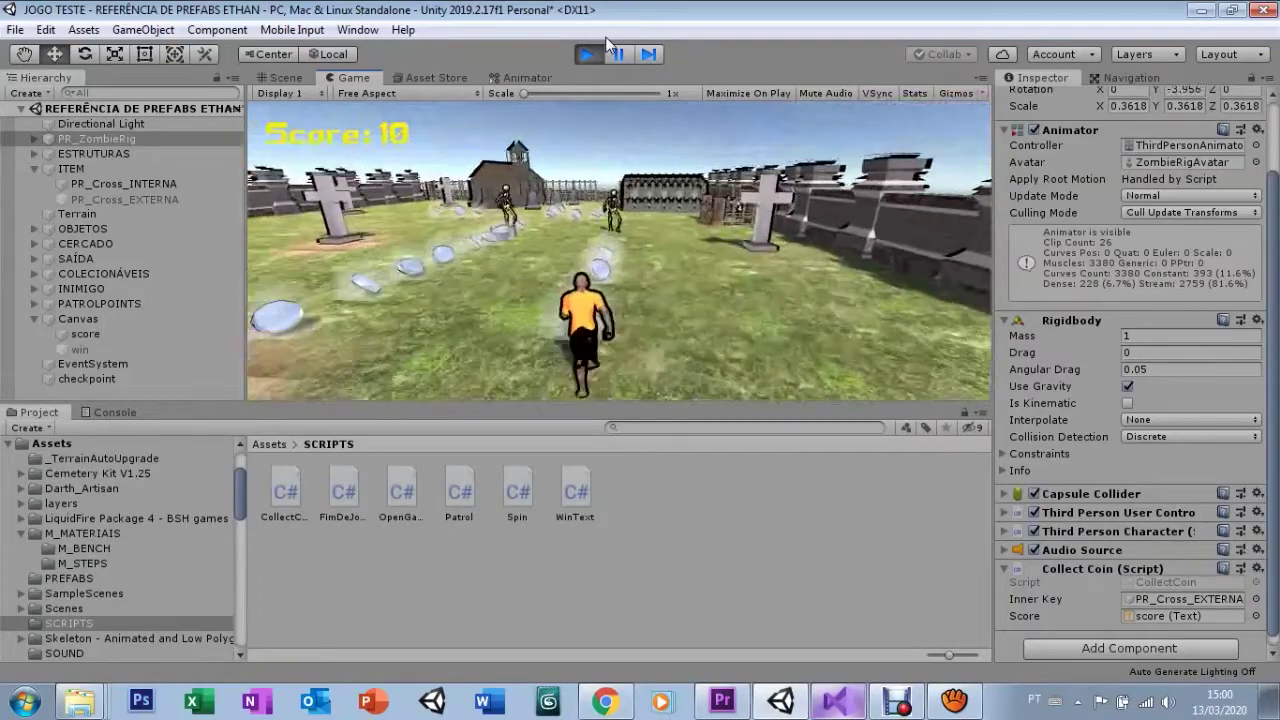
key("a")
key("a")
key("a")
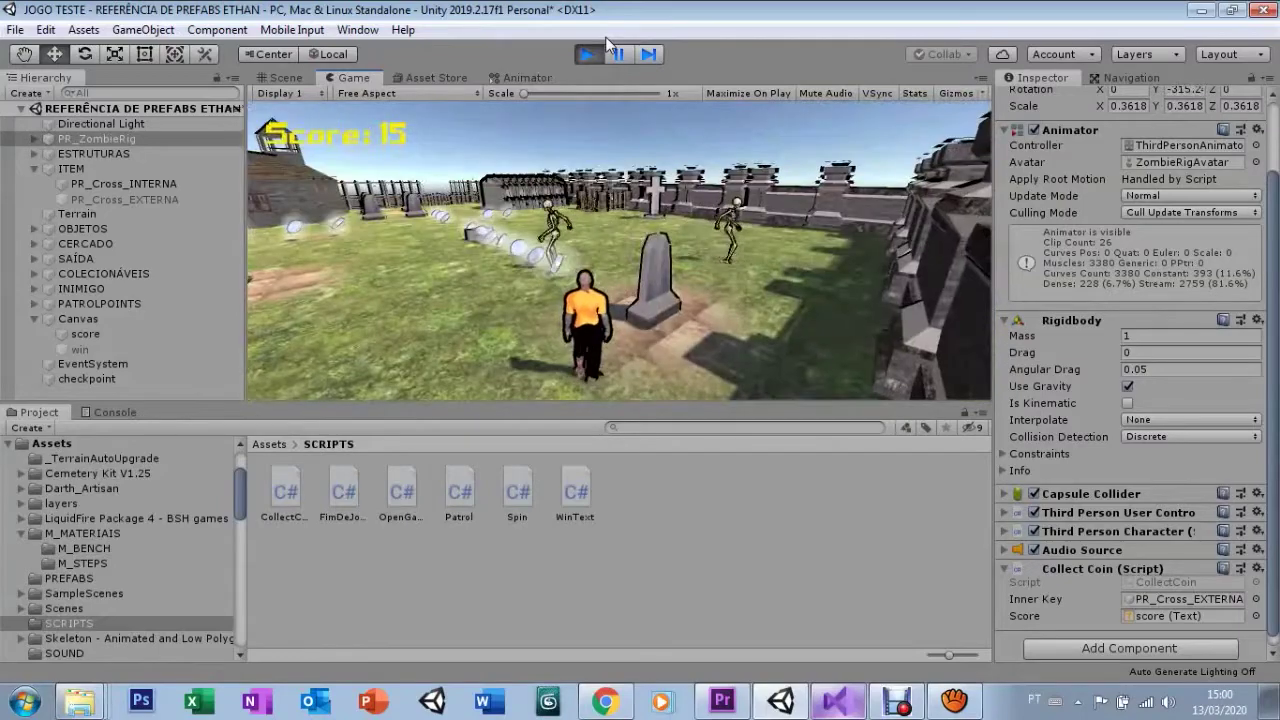
key("a")
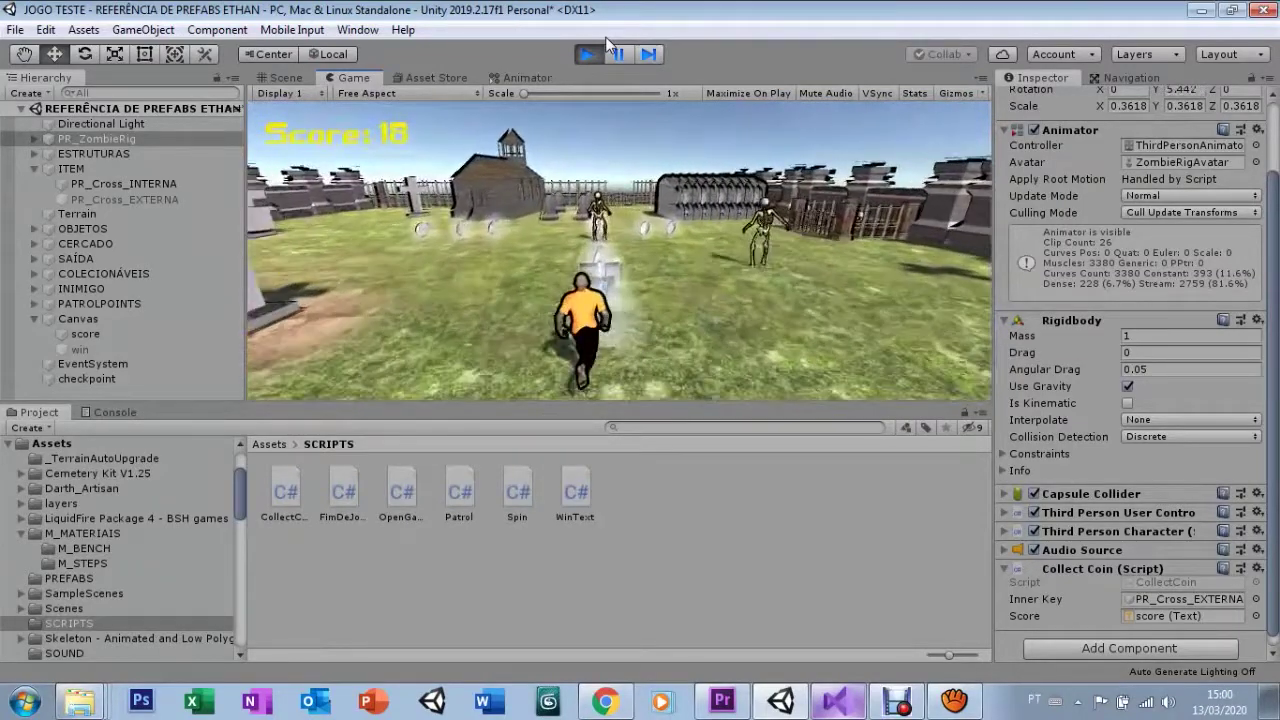
key("a")
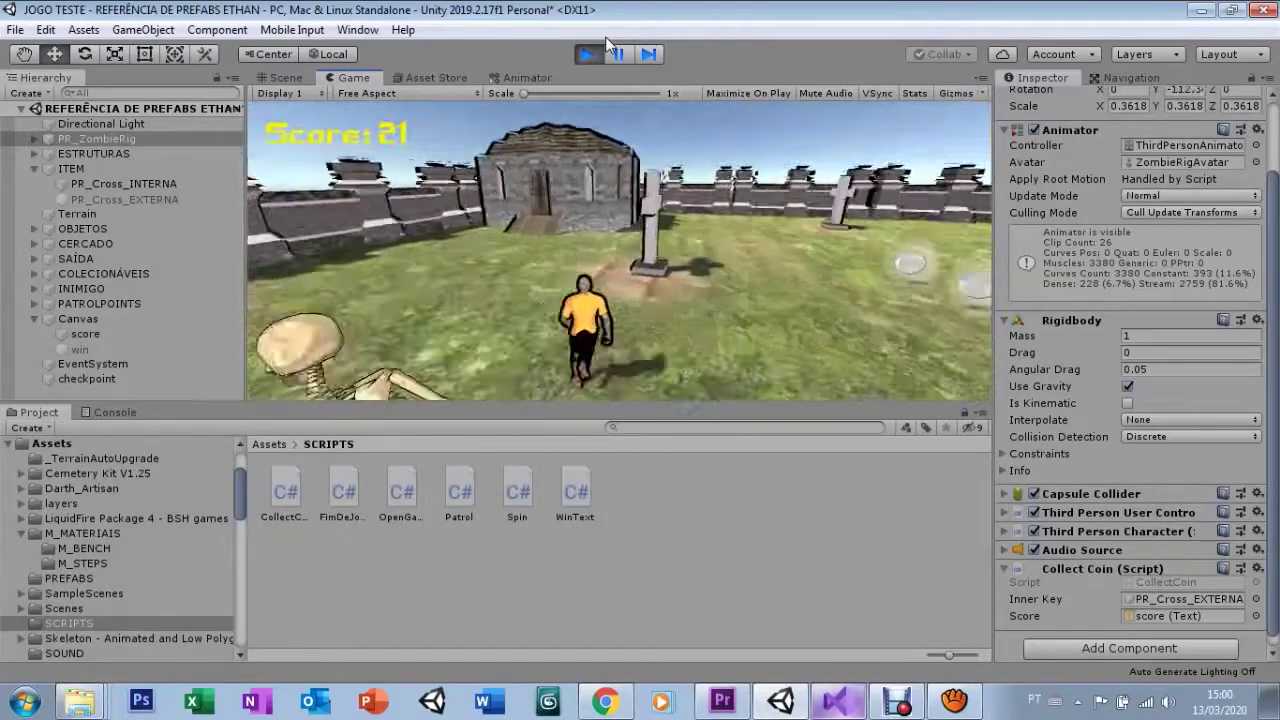
key("a")
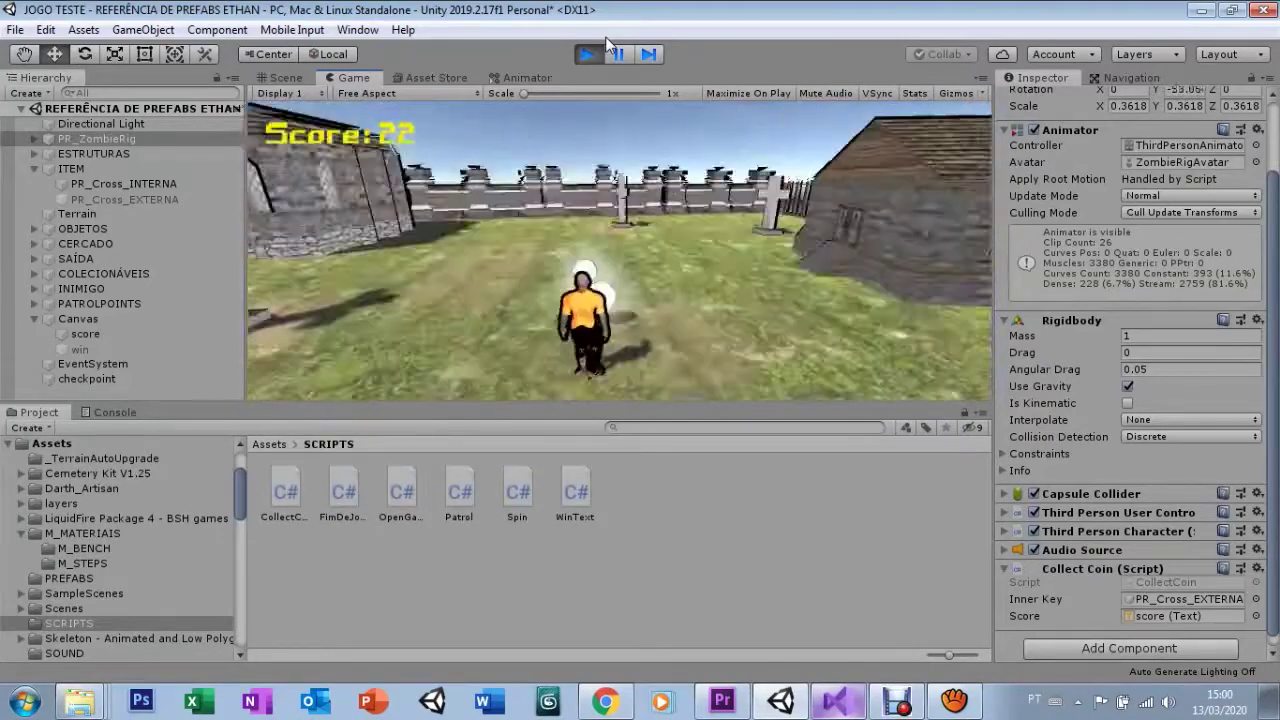
key("a")
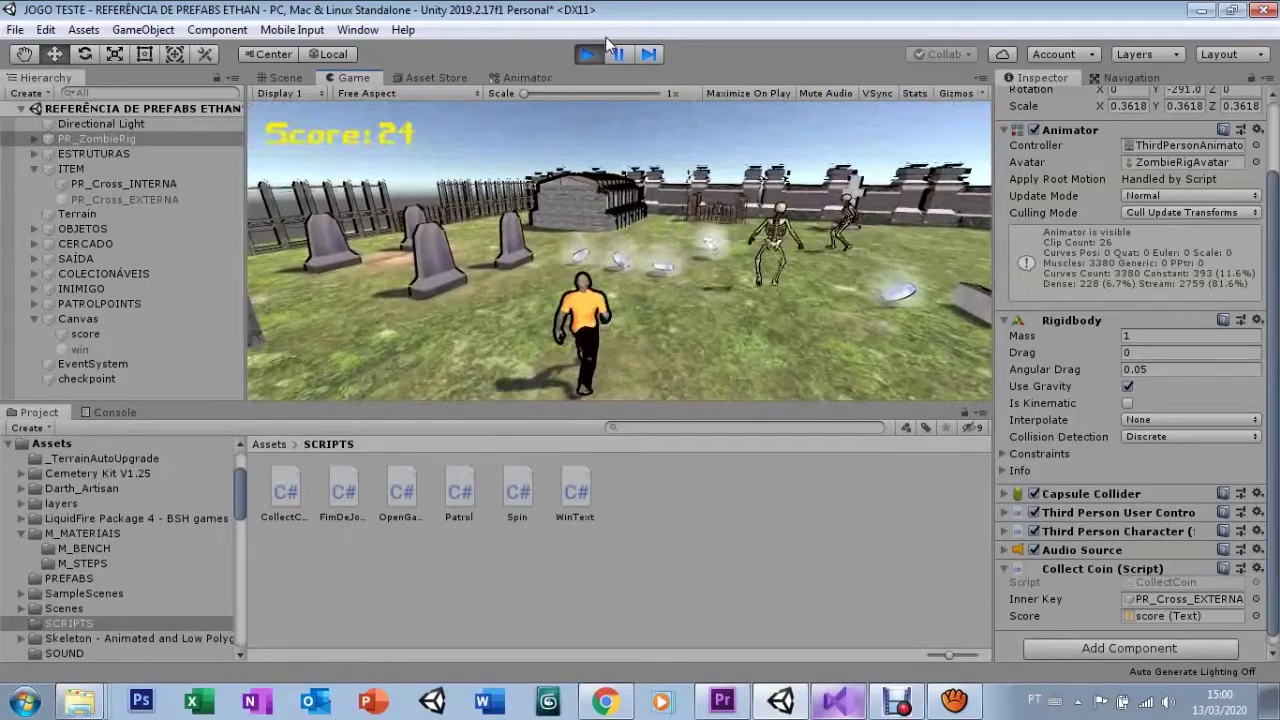
key("d")
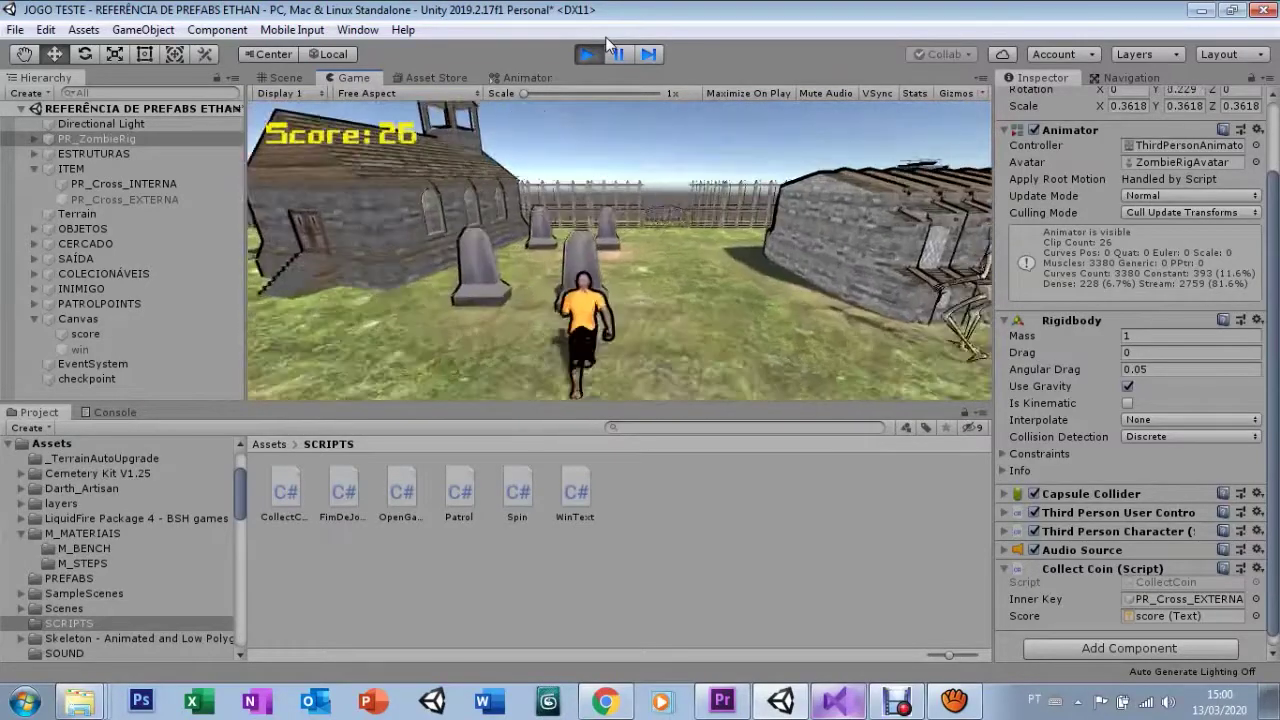
key("w")
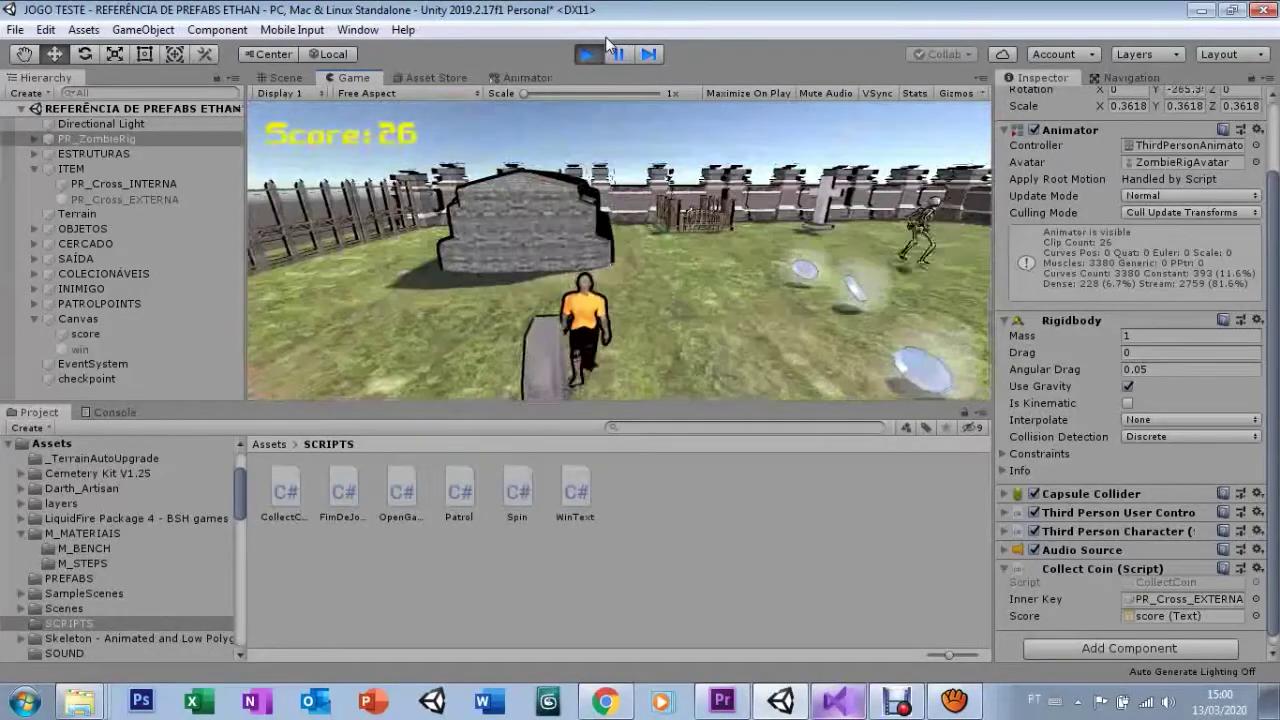
key("d")
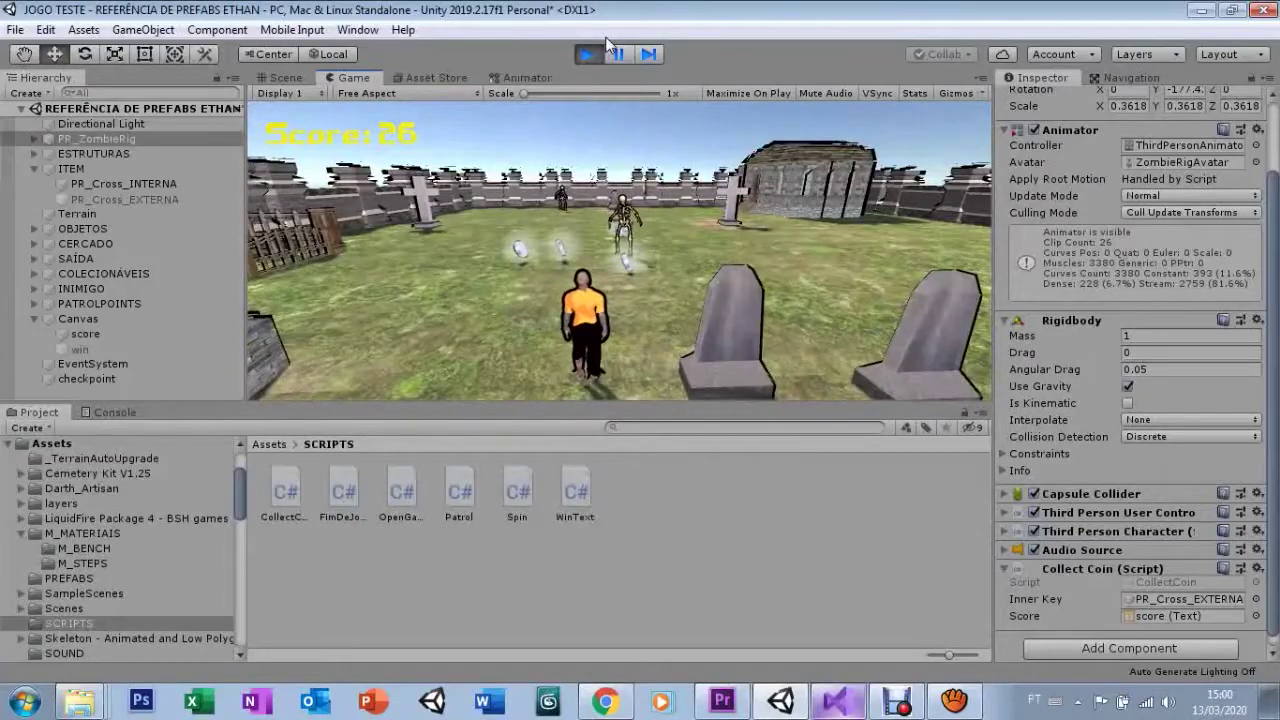
key("w")
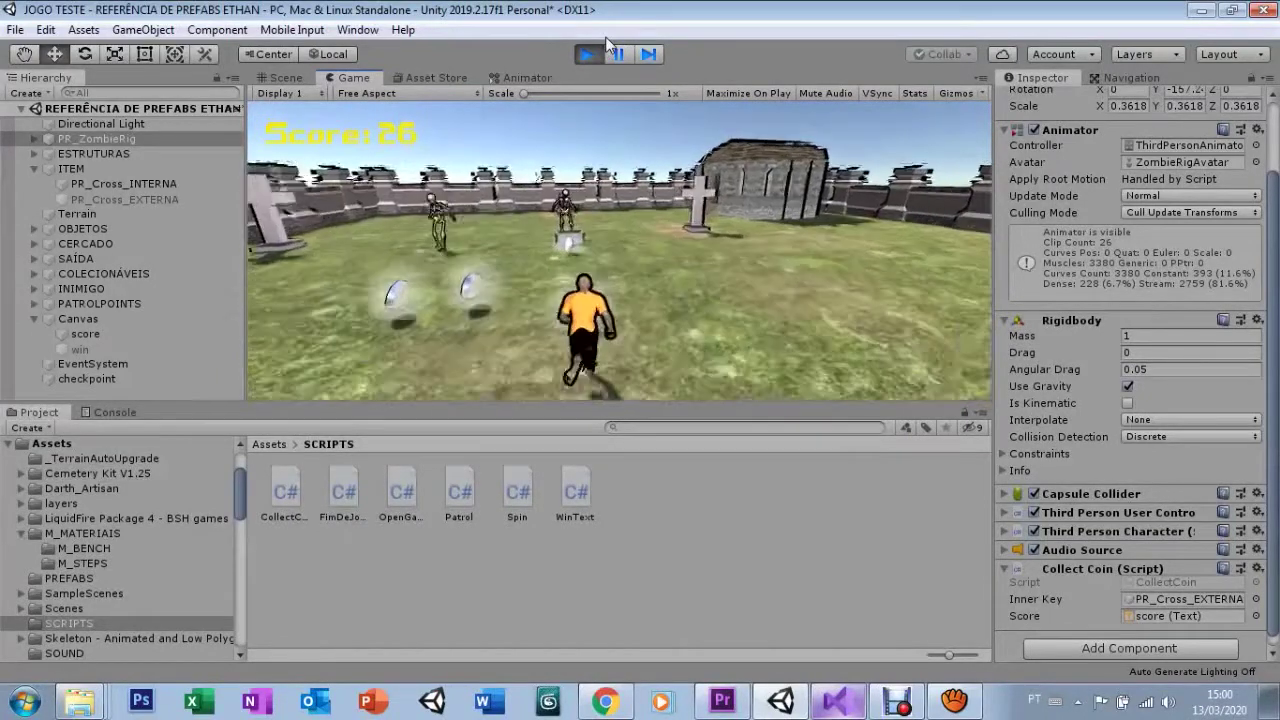
key("d")
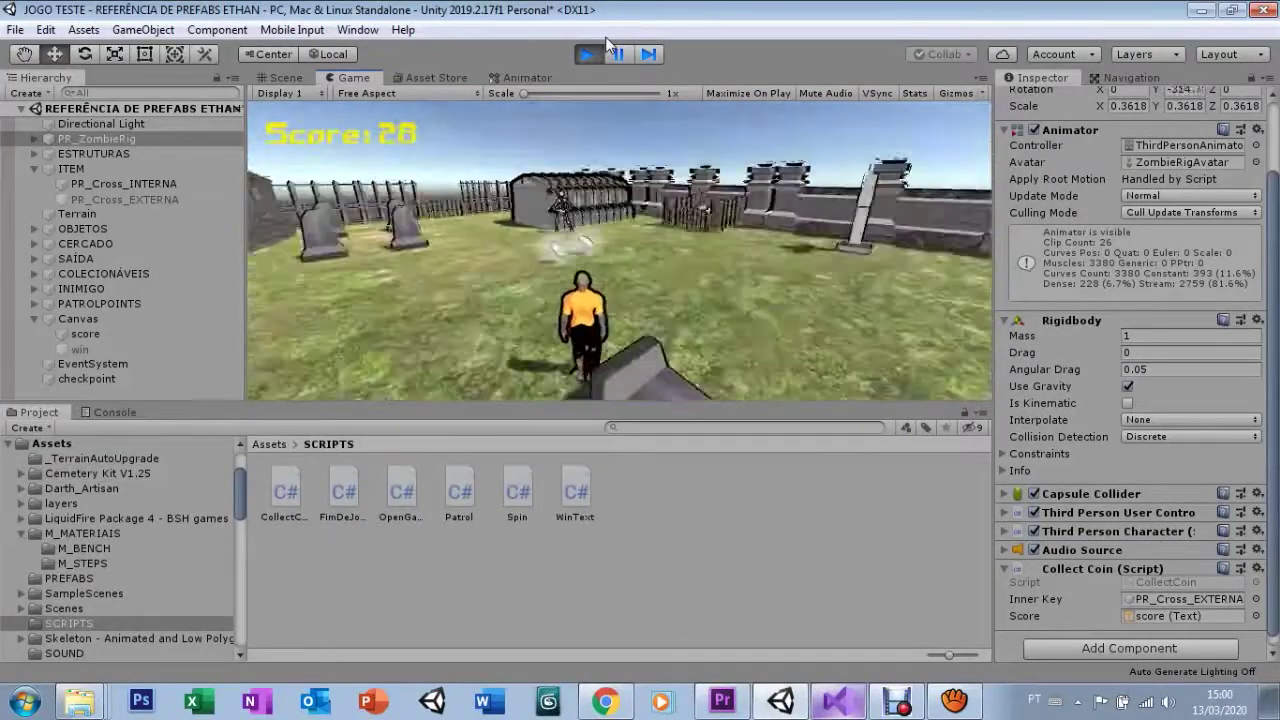
key("d")
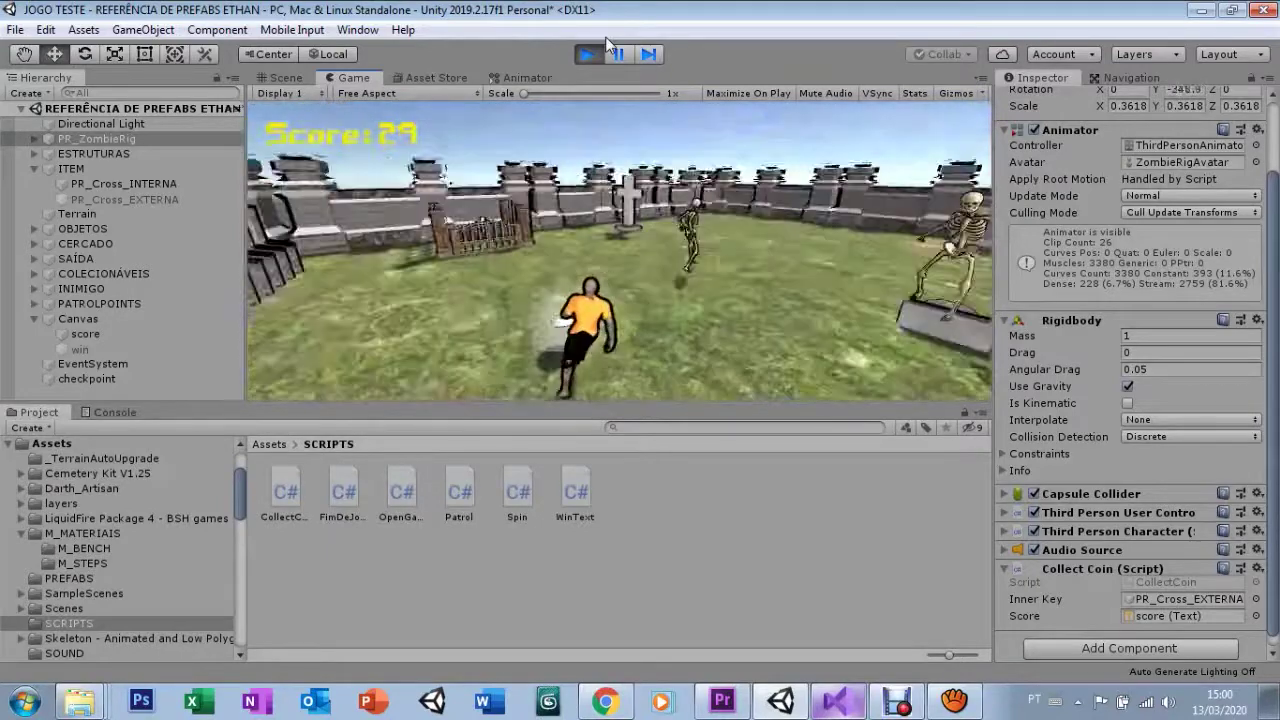
key("d")
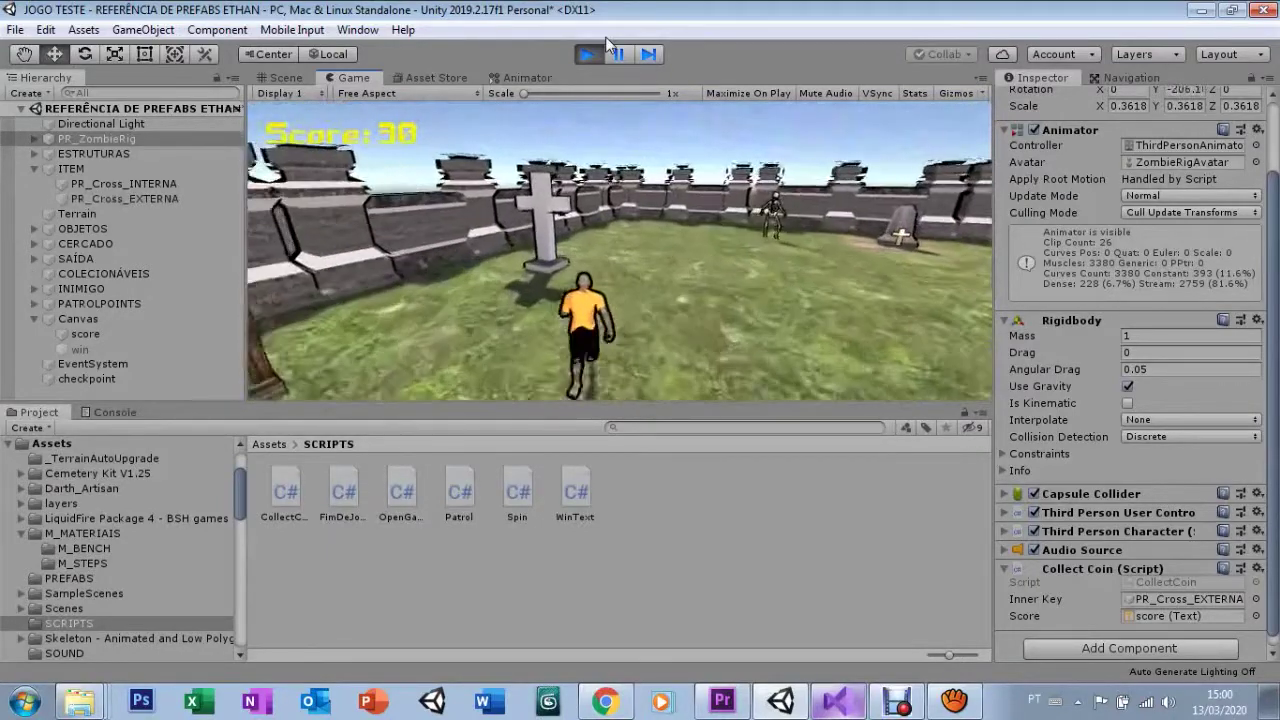
- Run the character over the revealed PR_Cross_EXTERNA key to pick it up
key("d")
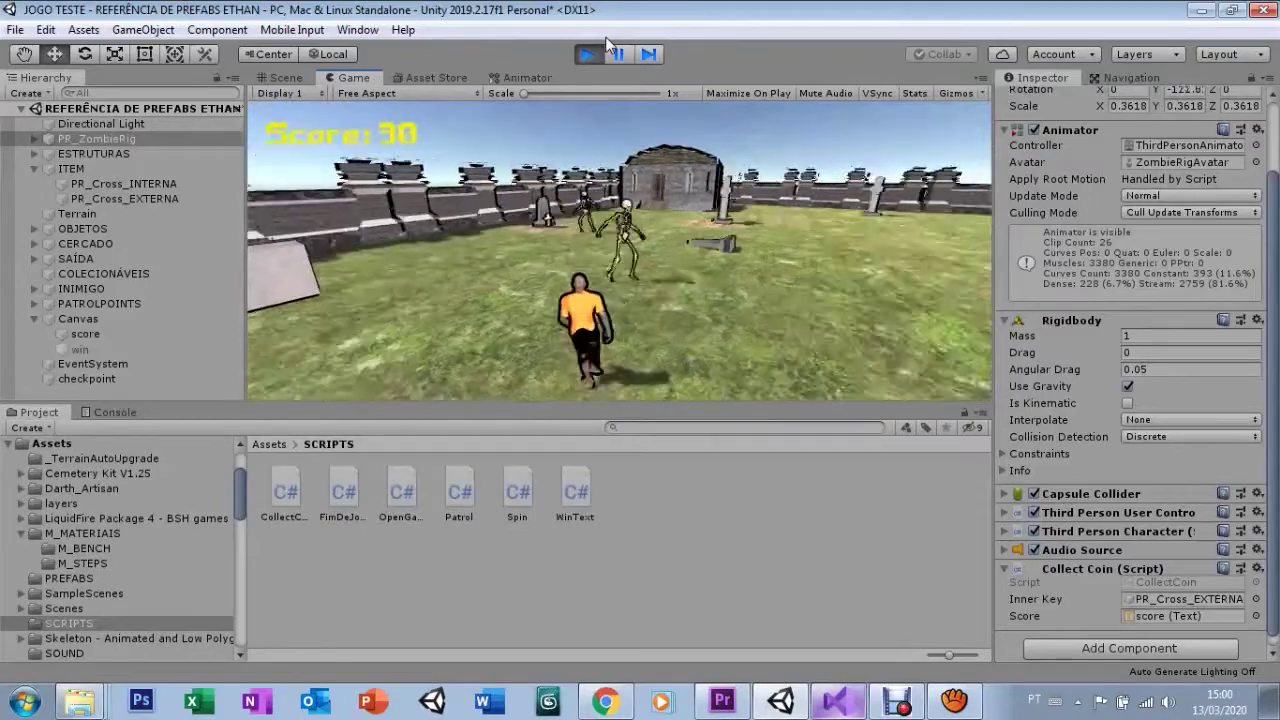
key("d")
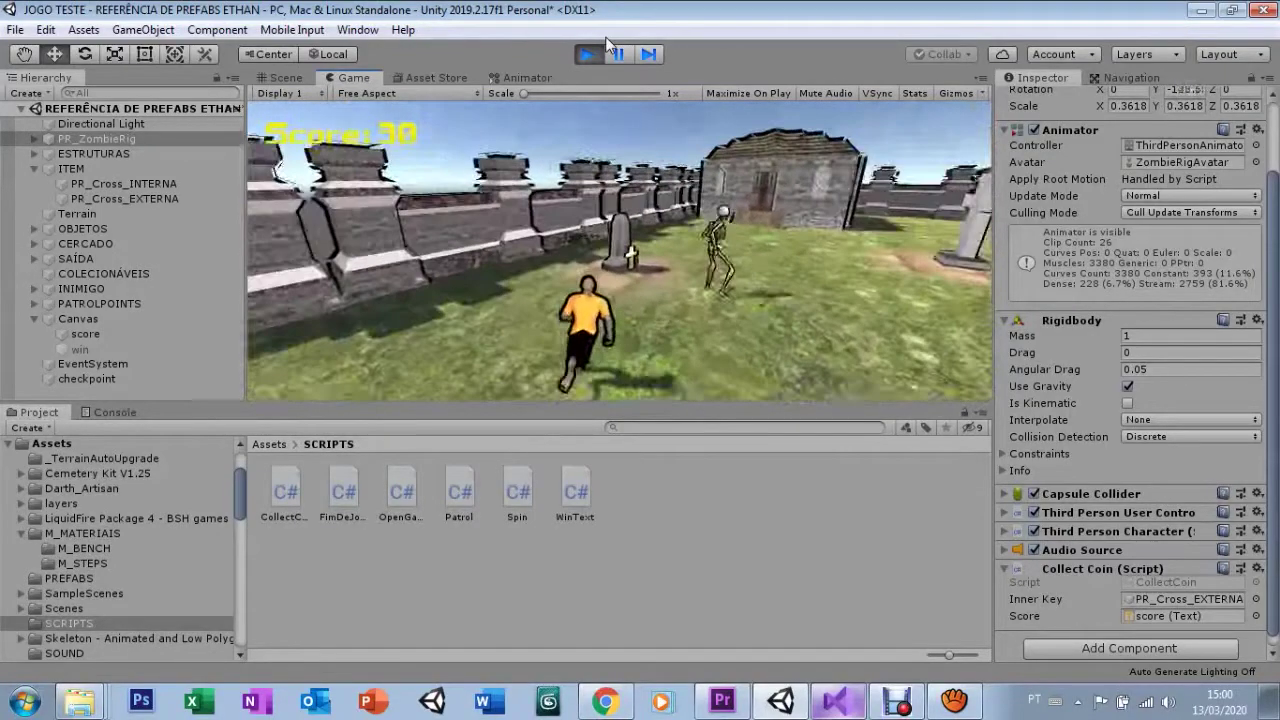
key("d")
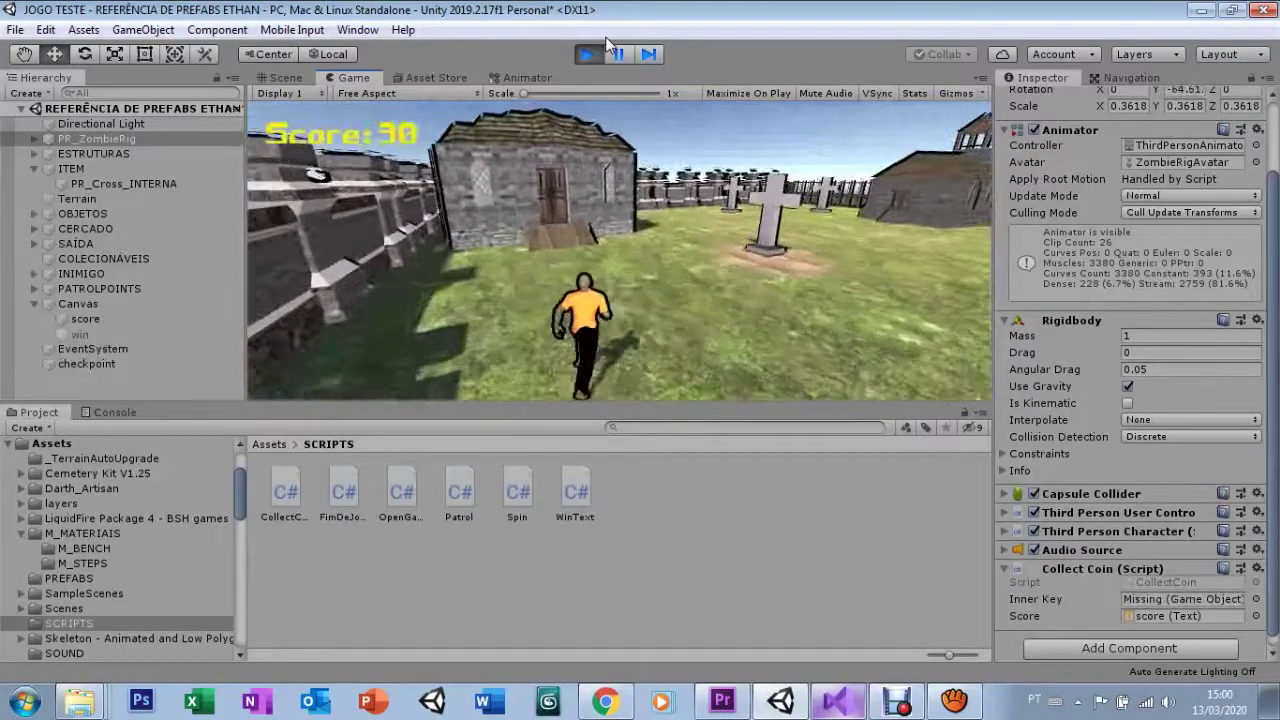
- Steer the character through the wall gate and run along the wall
key("d")
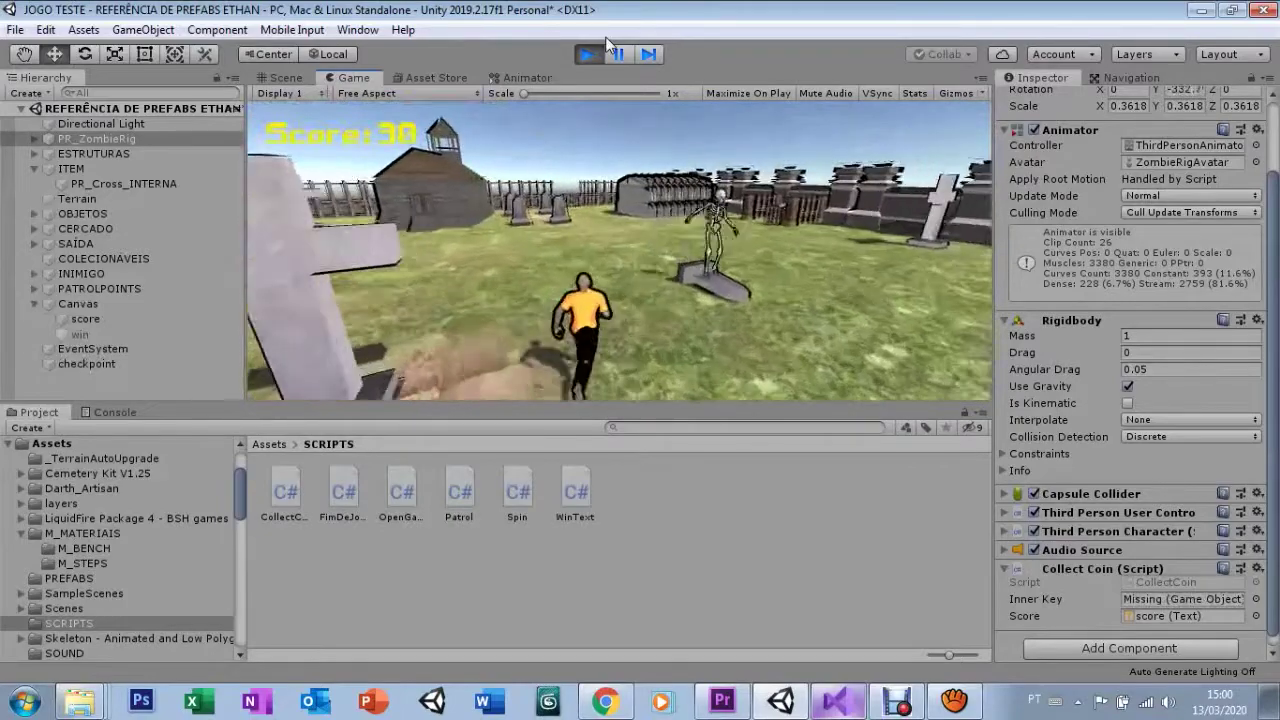
key("d")
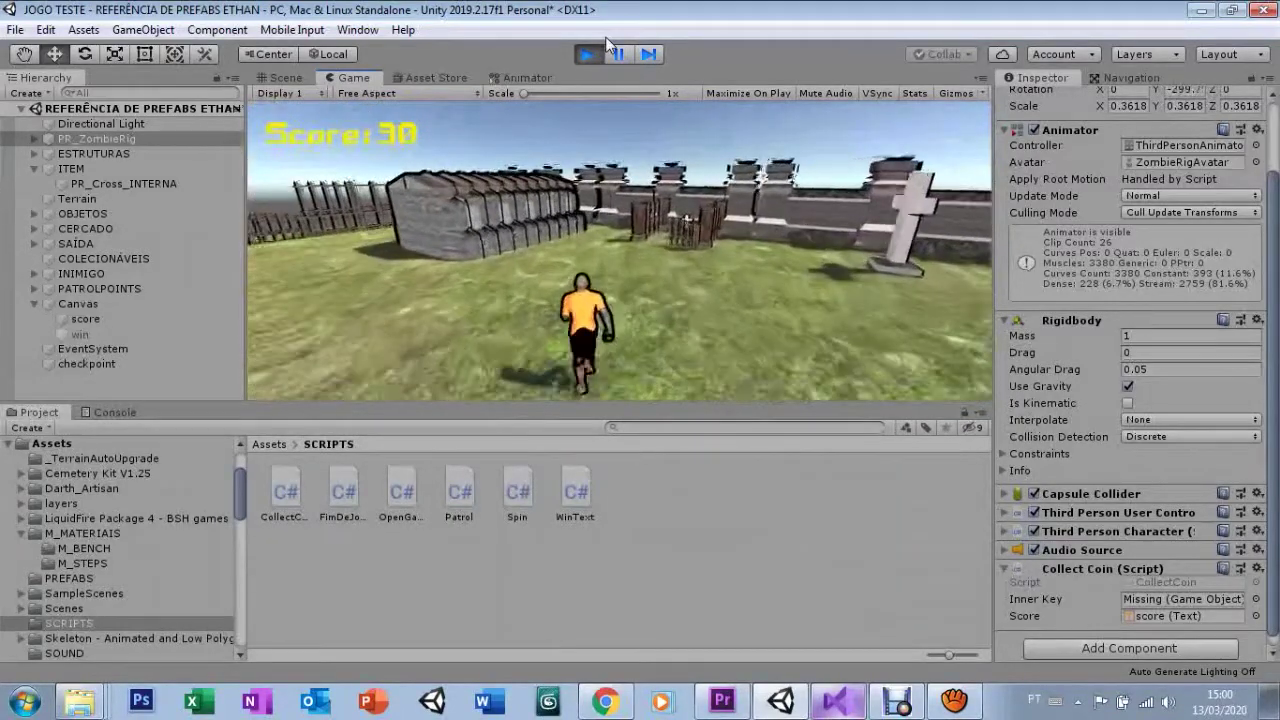
key("d")
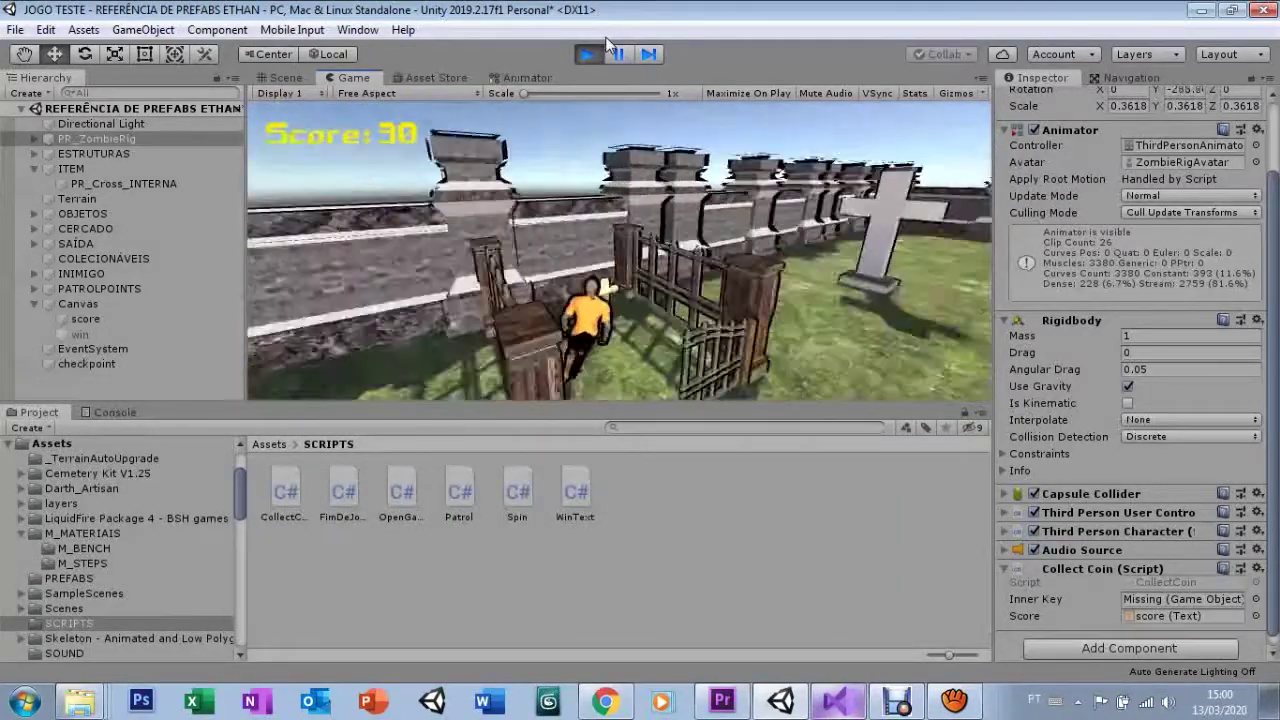
key("d")
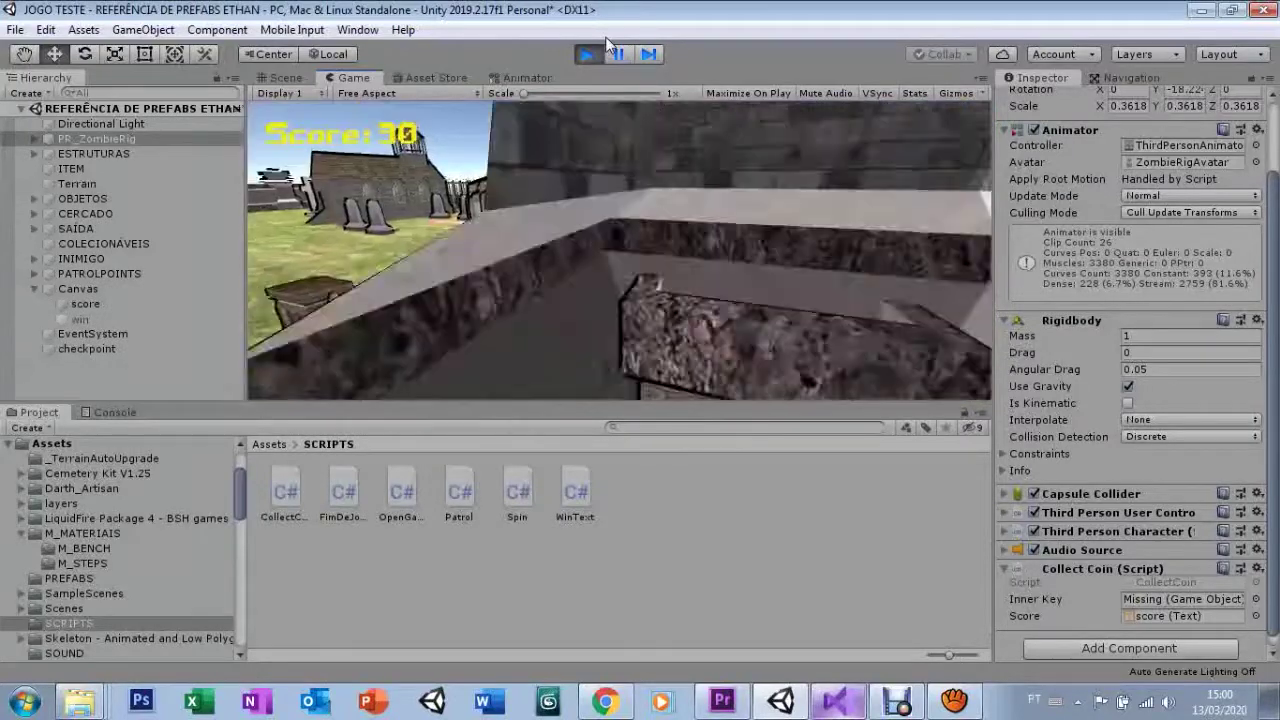
key("a")
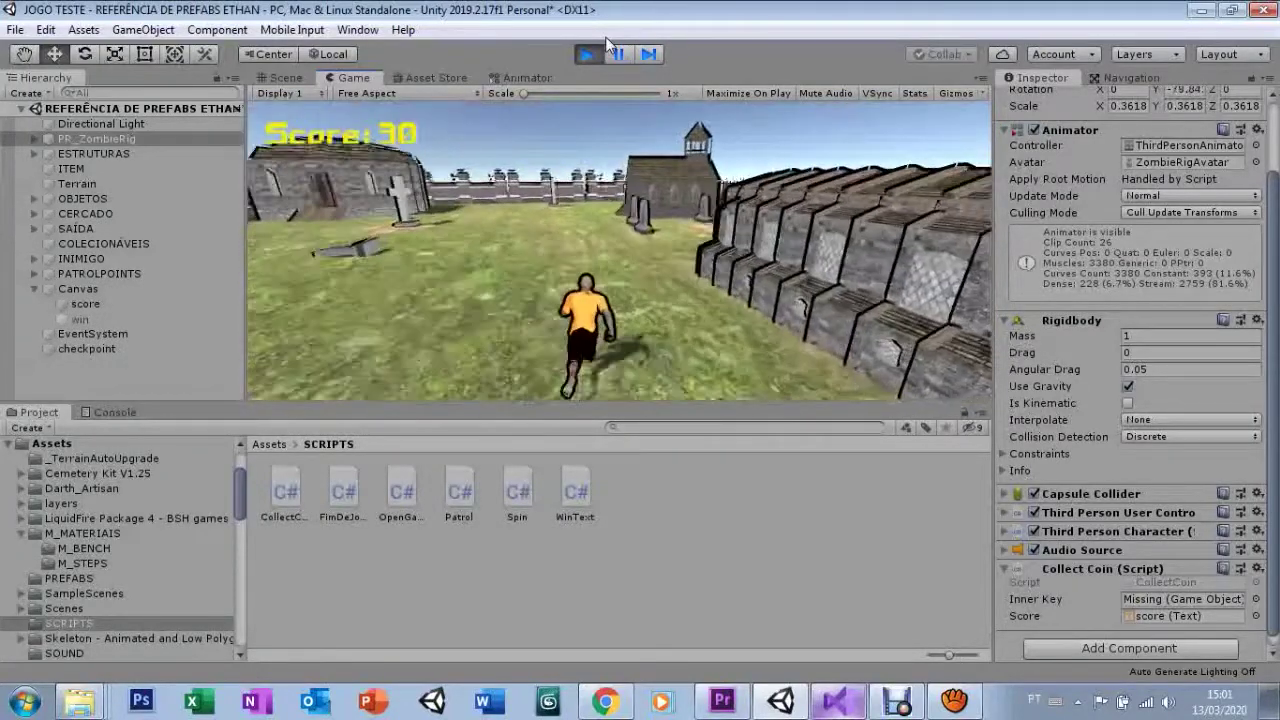
- Run through the fence gap until 'VOCÊ VENCEU!' appears, then stop Play mode
key("d")
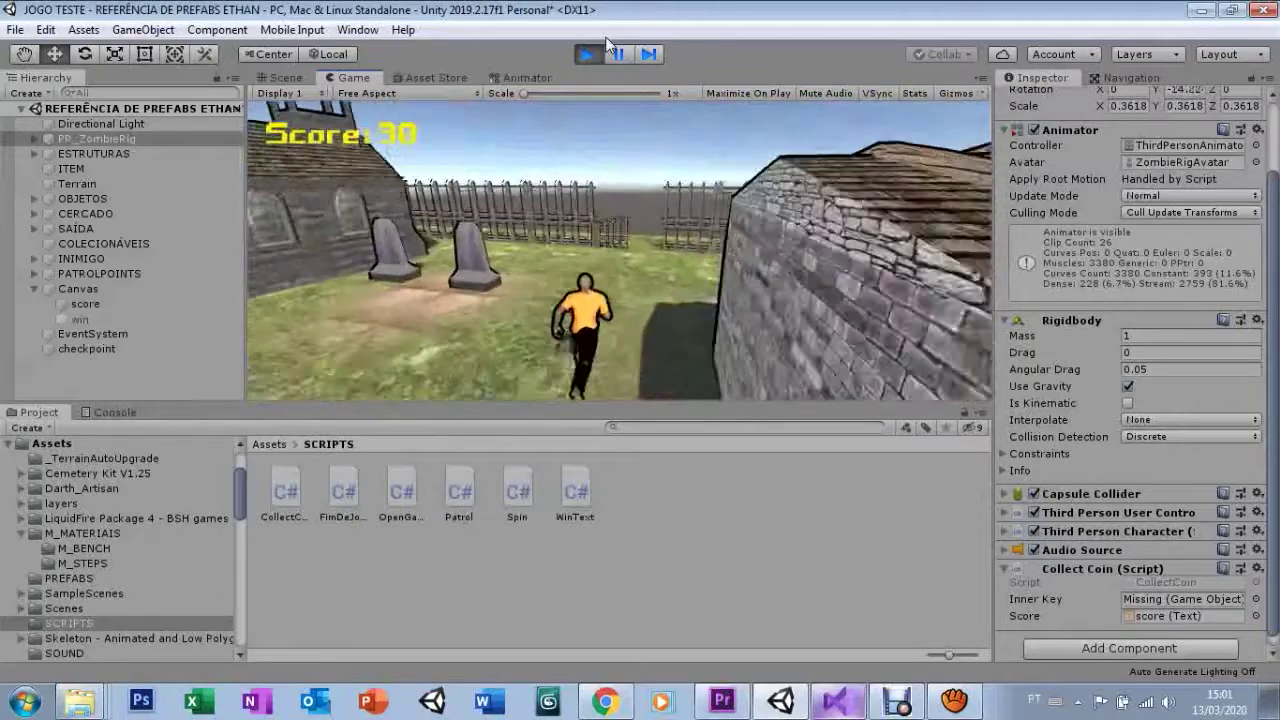
key("d")
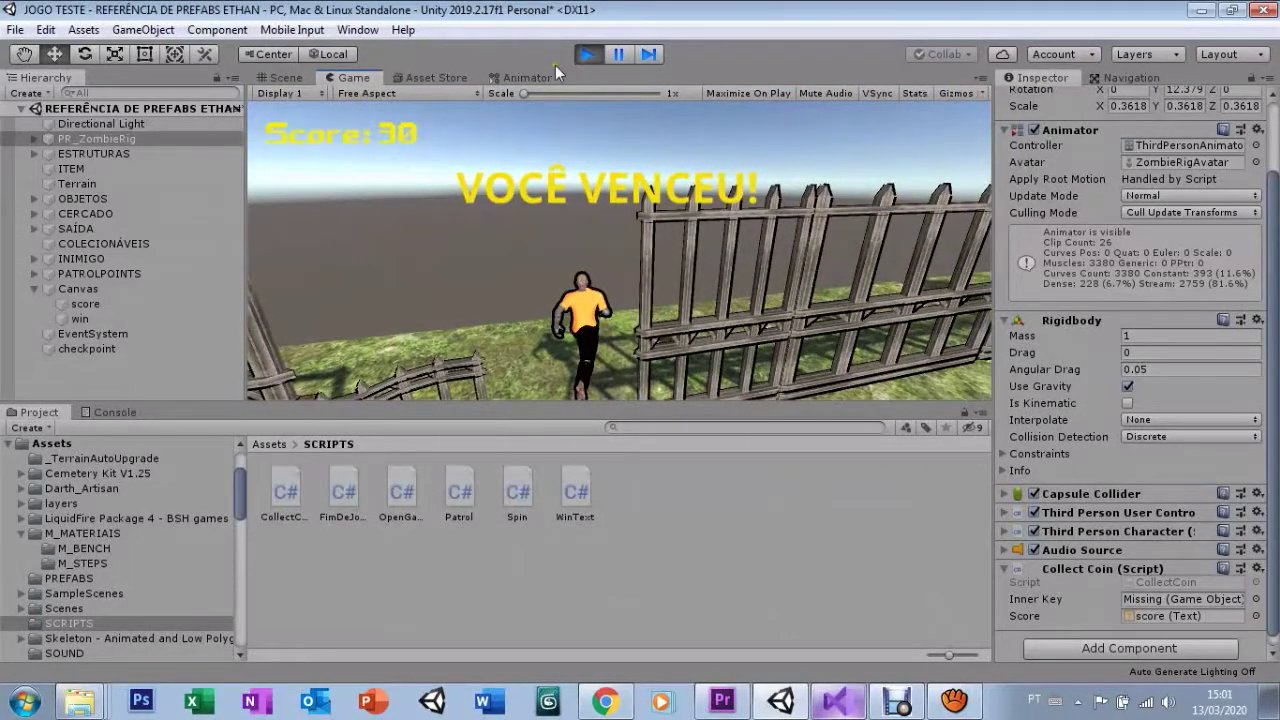
left_click(586, 55)
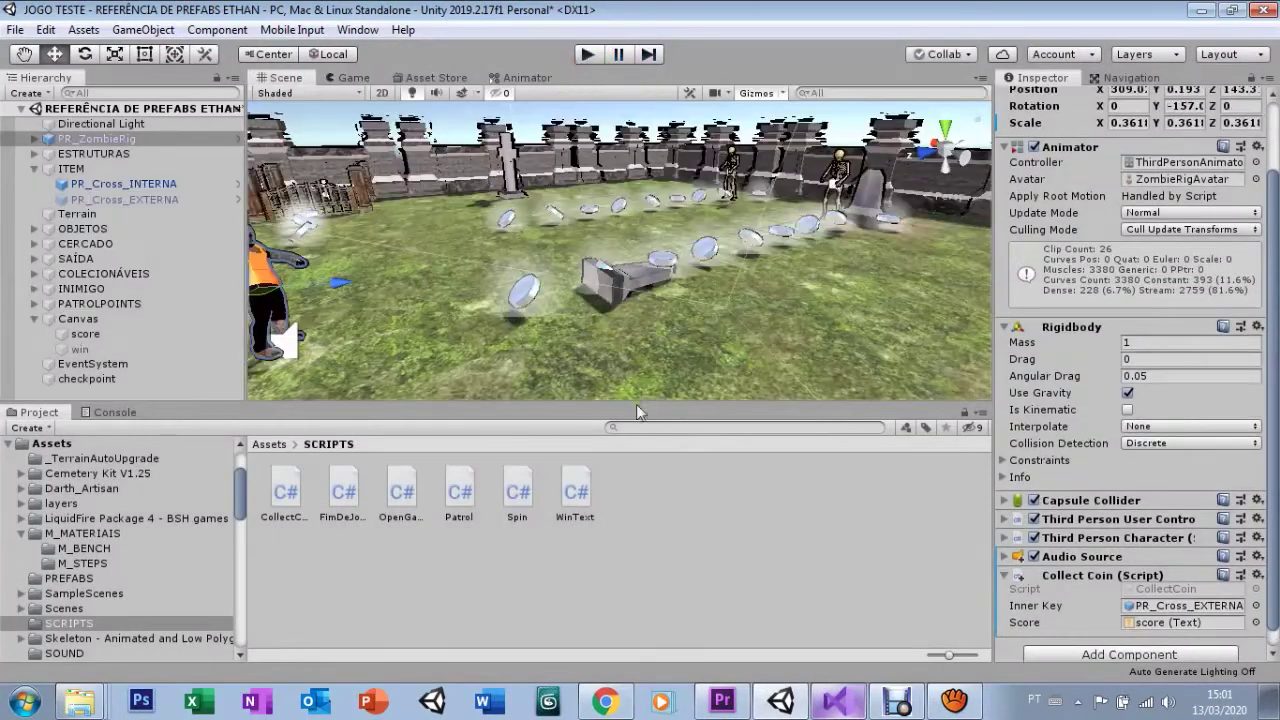